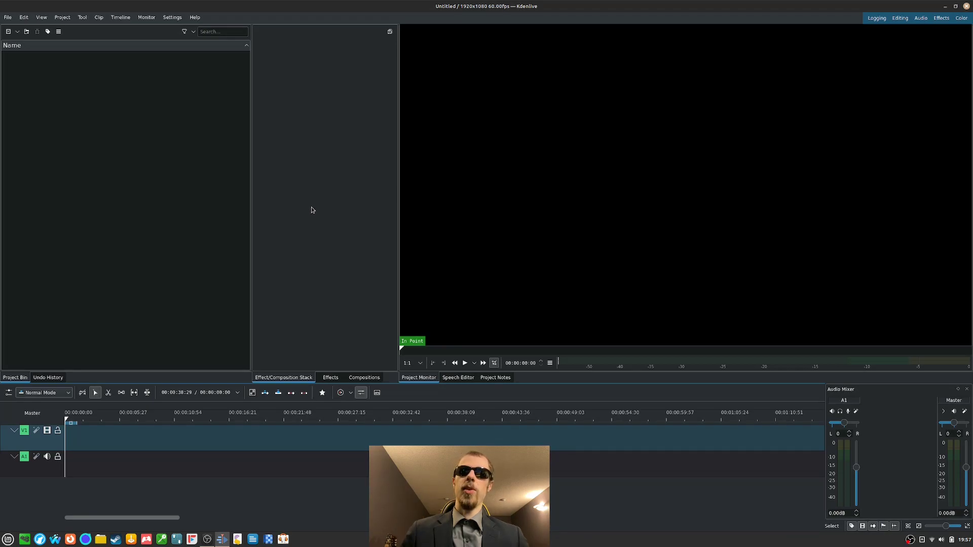
left_click(9, 34)
left_click(364, 169)
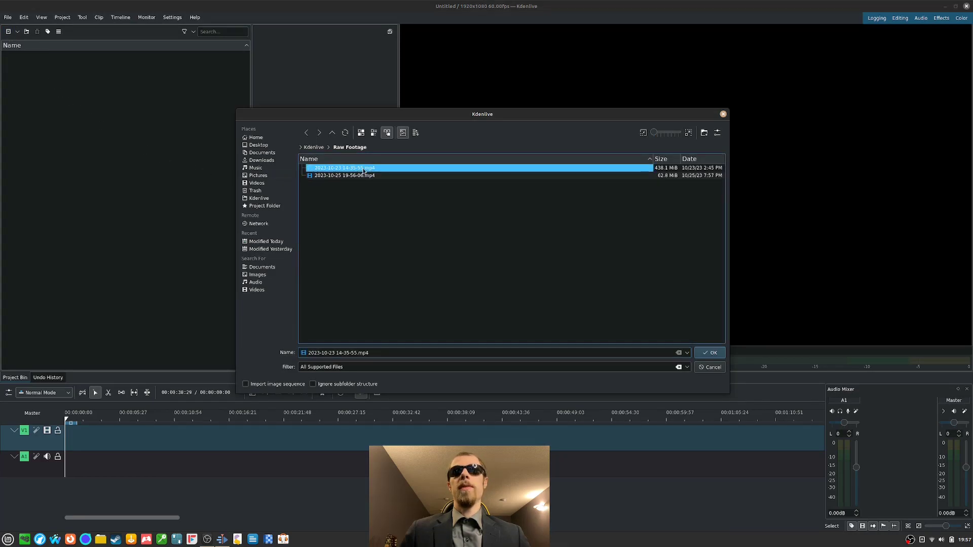
left_click(651, 176)
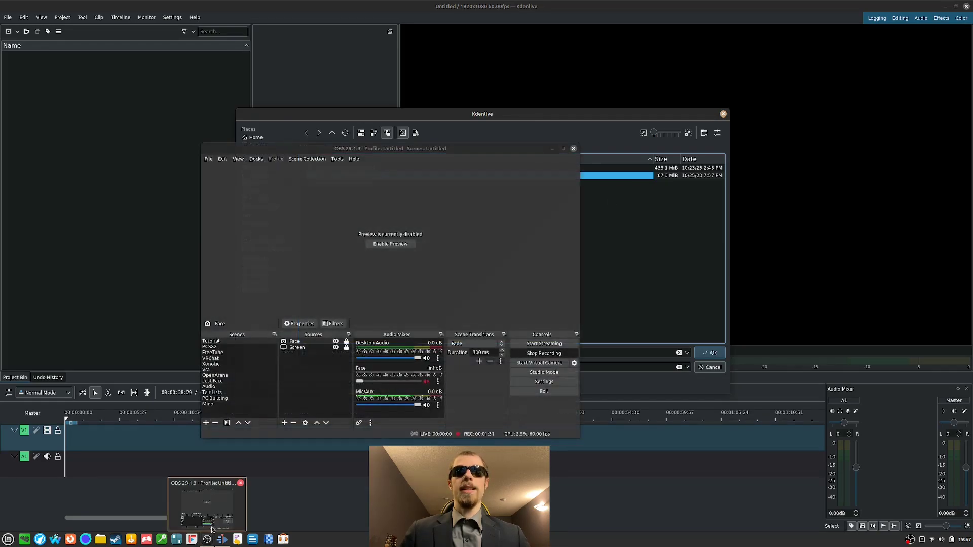
left_click(212, 530)
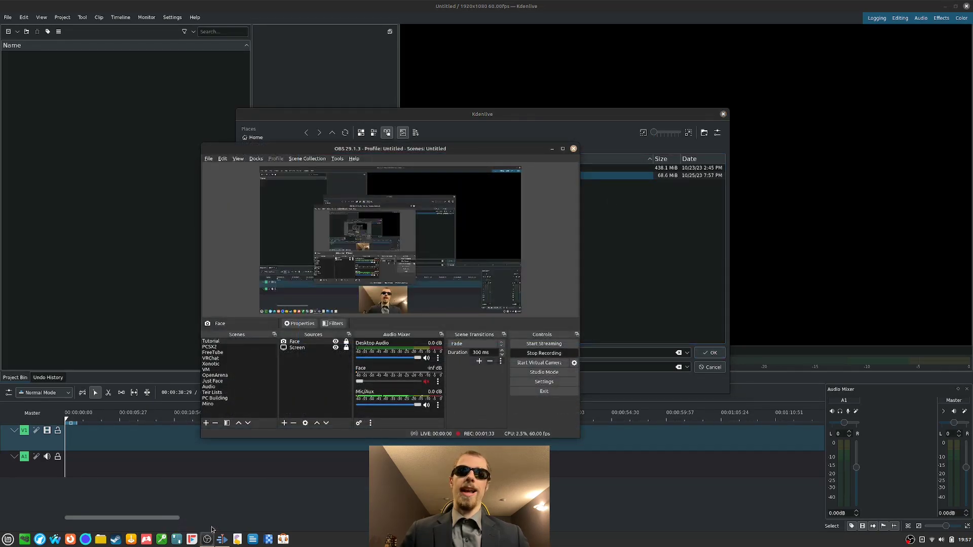
left_click(552, 148)
left_click(555, 167)
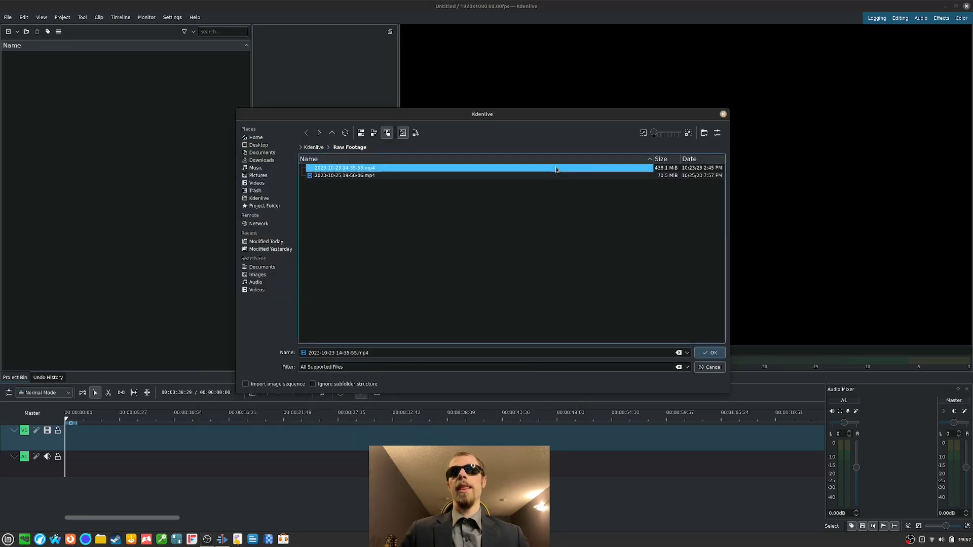
left_click(708, 354)
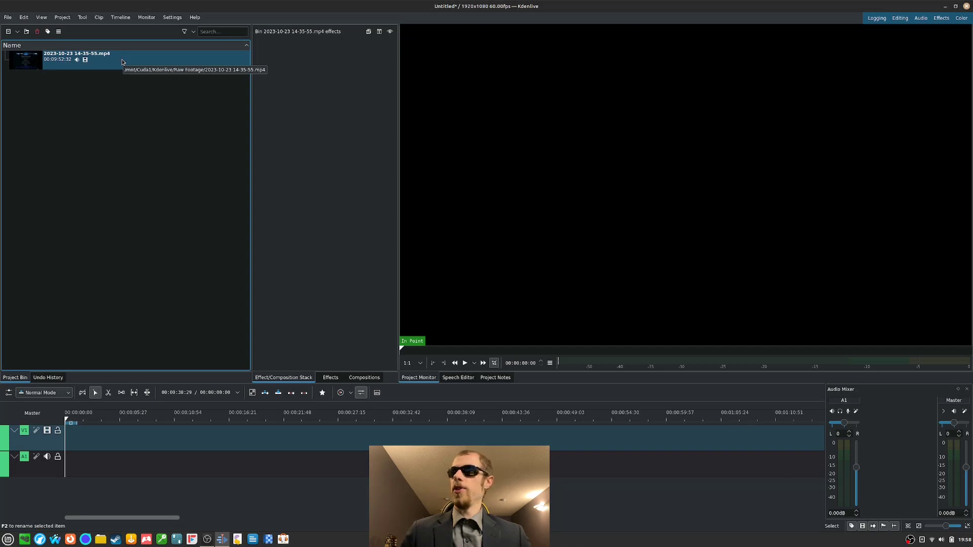
left_click_drag(122, 59, 64, 445)
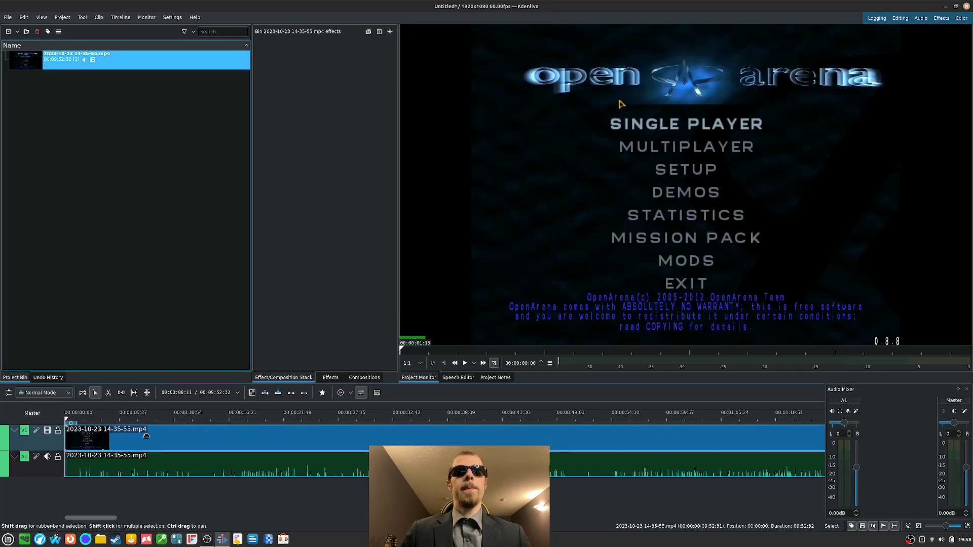
Split the clip at about 00:01:47:34, shortly before the audio waveform gets loud.
scroll(240, 455, "down", 1)
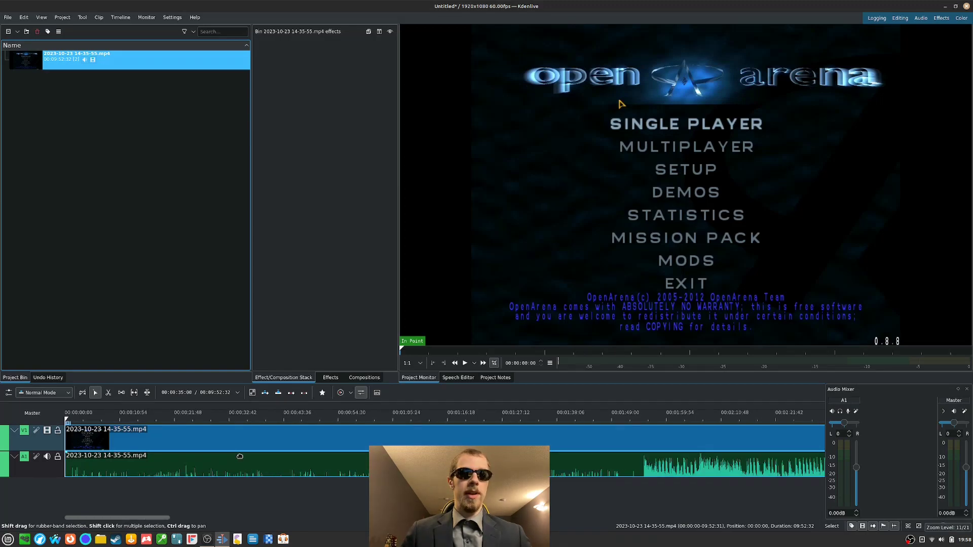
key("x")
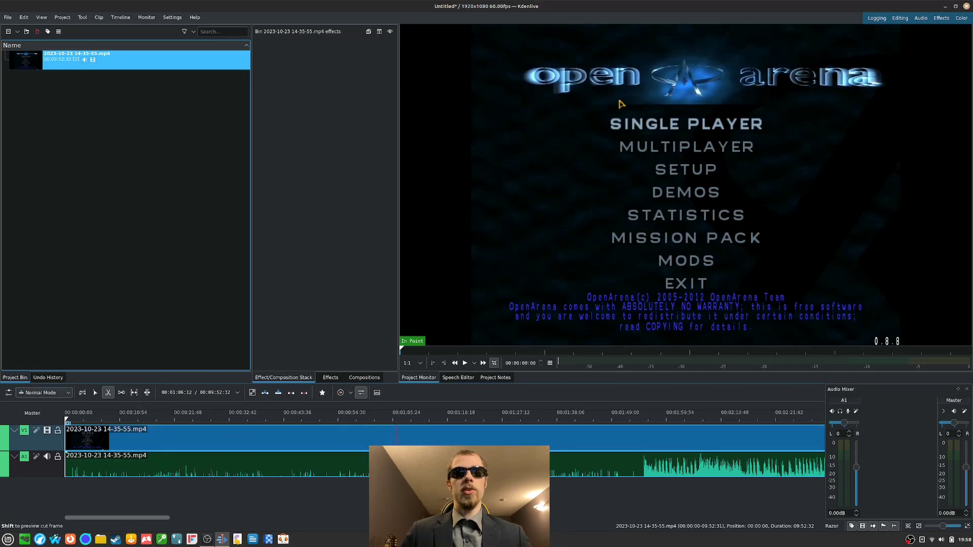
scroll(608, 446, "up", 1)
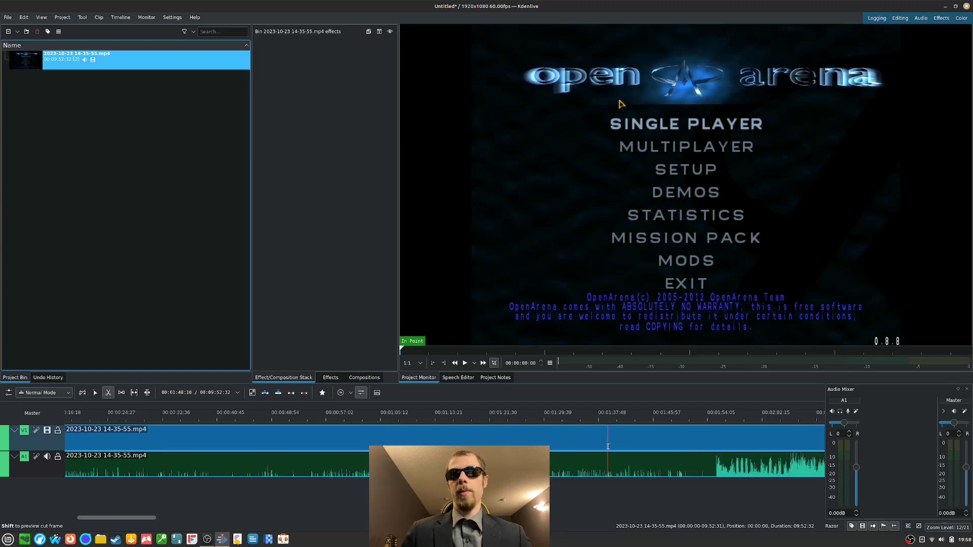
scroll(608, 447, "up", 1)
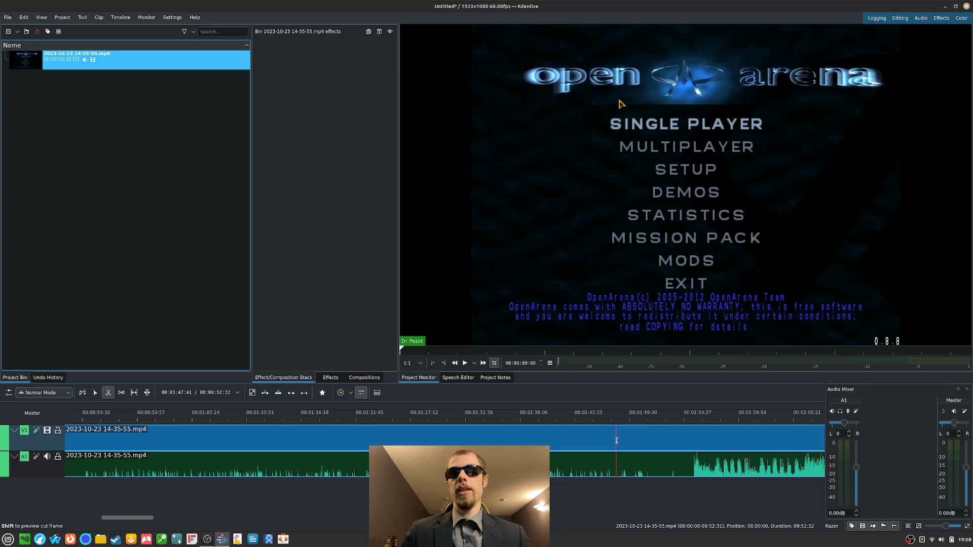
left_click(616, 441)
Delete the part of the clip before the cut, with its audio.
key("s")
left_click(522, 443)
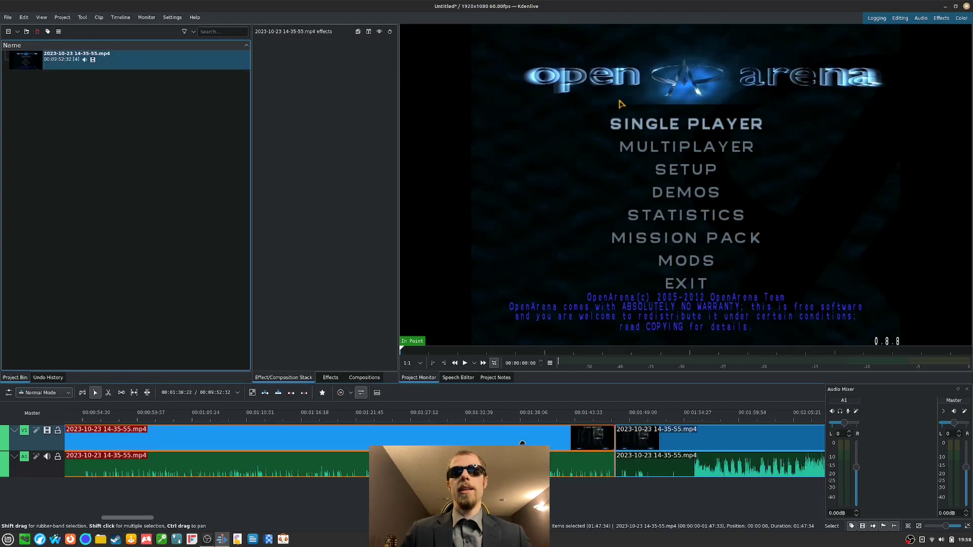
scroll(522, 444, "down", 2)
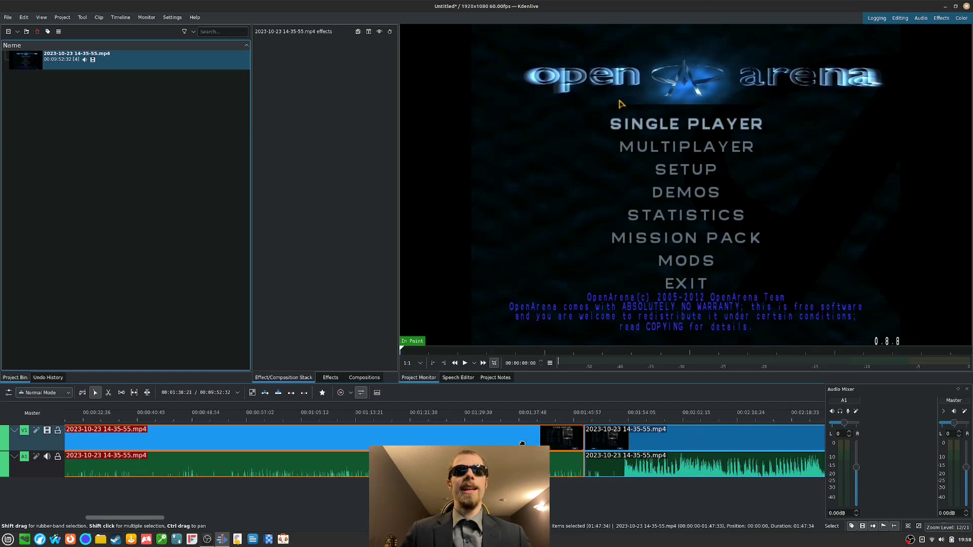
scroll(522, 443, "down", 1)
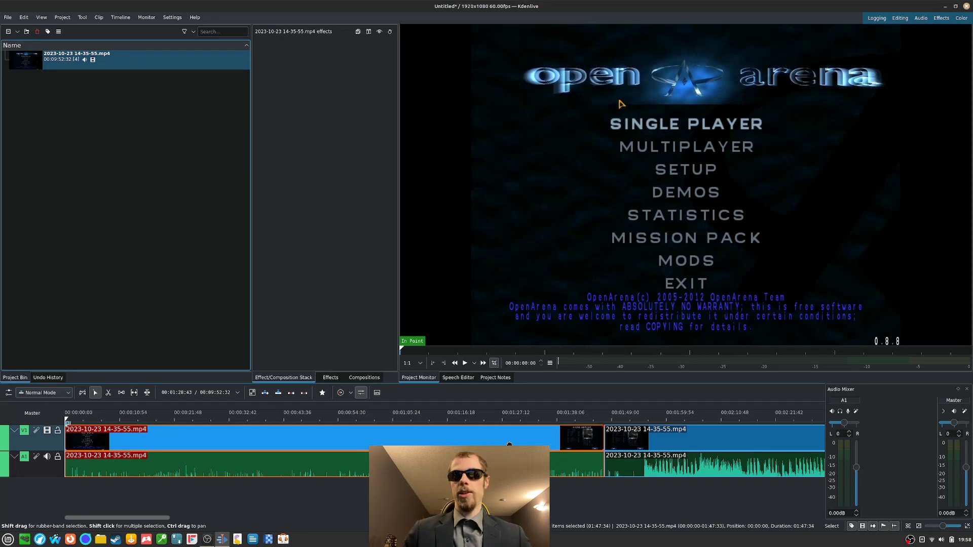
key("Delete")
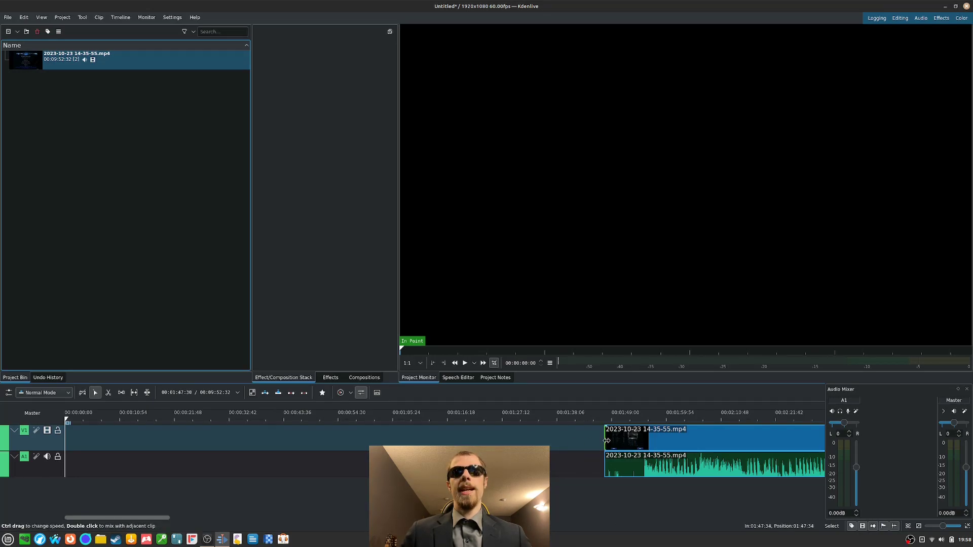
Try to extend the remaining clip's beginning back to the start of the timeline.
left_click_drag(606, 436, 346, 430)
key("ctrl+z")
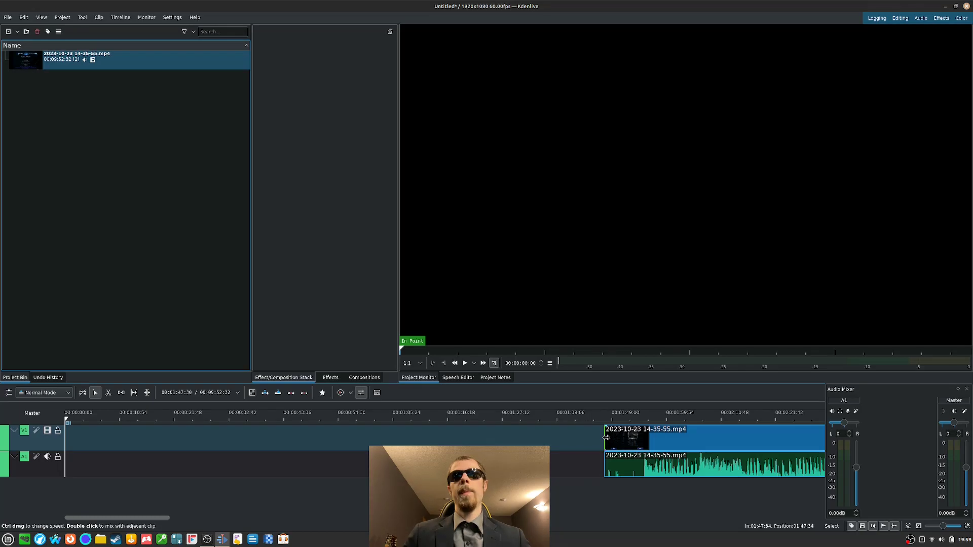
left_click_drag(606, 437, 36, 445)
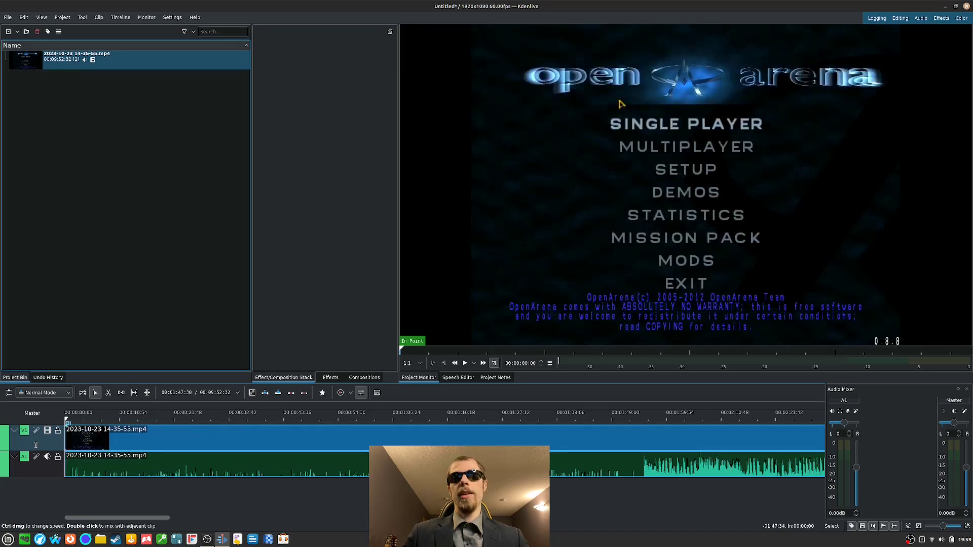
key("ctrl+z")
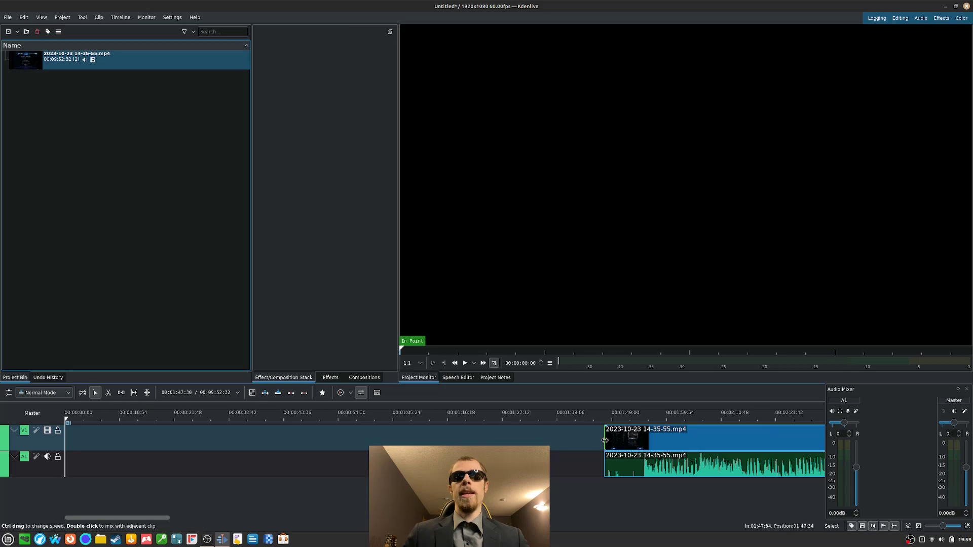
Move the remaining clip to the timeline start and add a fade-in of 00:00:00:34 to its video and audio.
left_click_drag(800, 440, 243, 441)
scroll(366, 452, "up", 3)
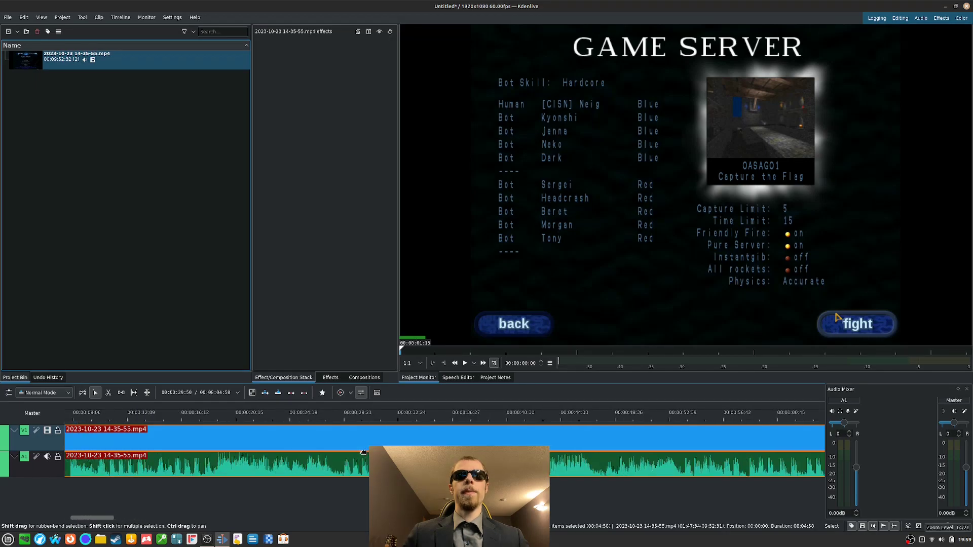
scroll(257, 449, "up", 1)
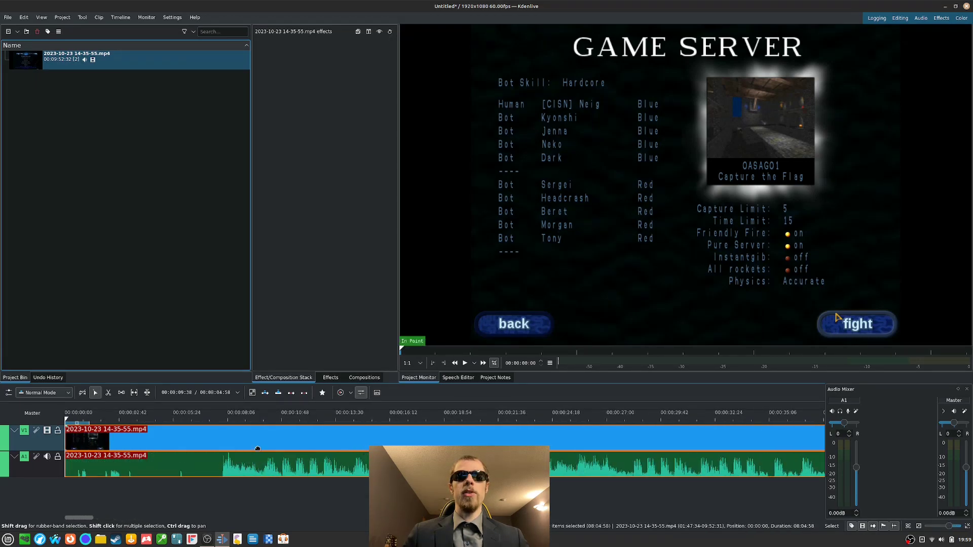
scroll(218, 451, "up", 2)
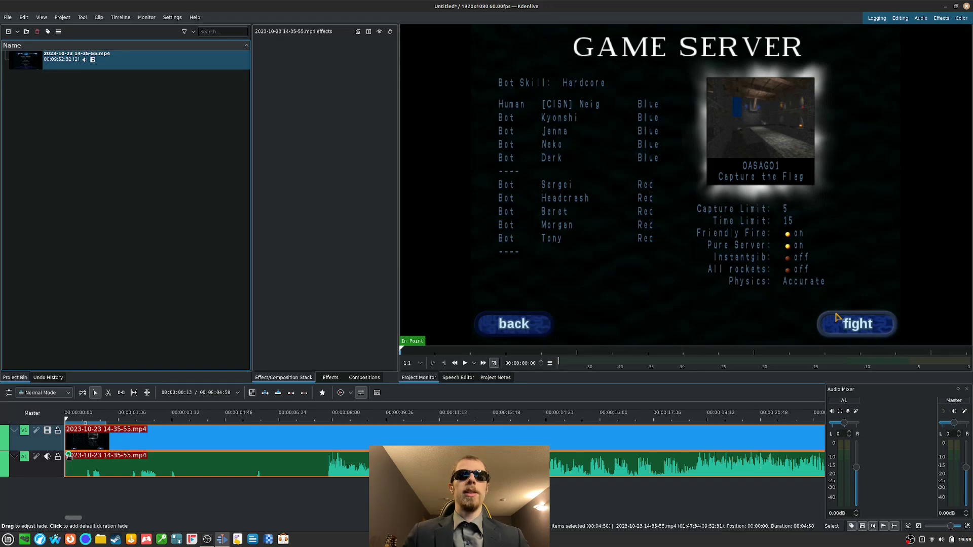
left_click_drag(68, 456, 86, 436)
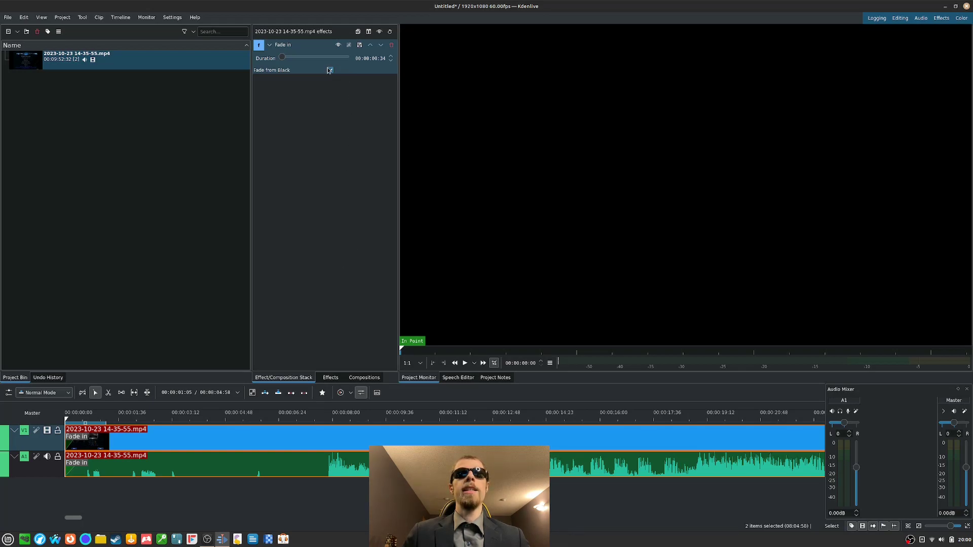
Play the opening seconds to check the fade-in, and return the playhead to the timeline start.
key("space")
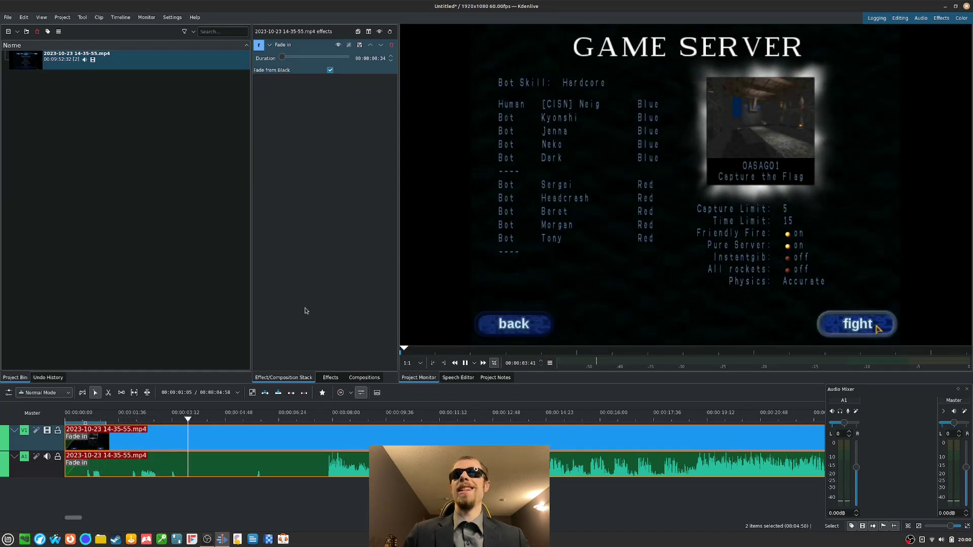
key("space")
left_click_drag(227, 415, 76, 416)
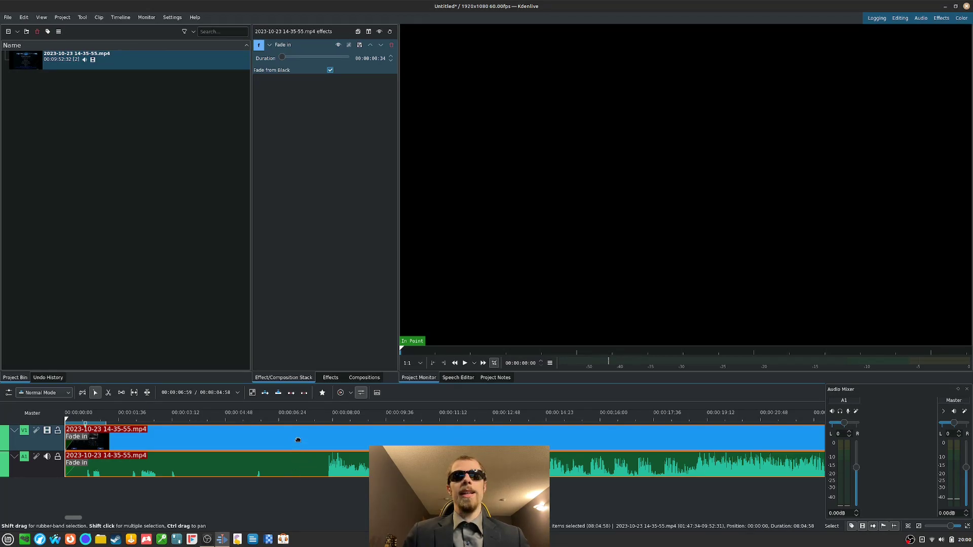
Find the death scene and cut out a separate segment of about 3 seconds starting at 00:00:22:18.
scroll(298, 440, "down", 4, "ctrl")
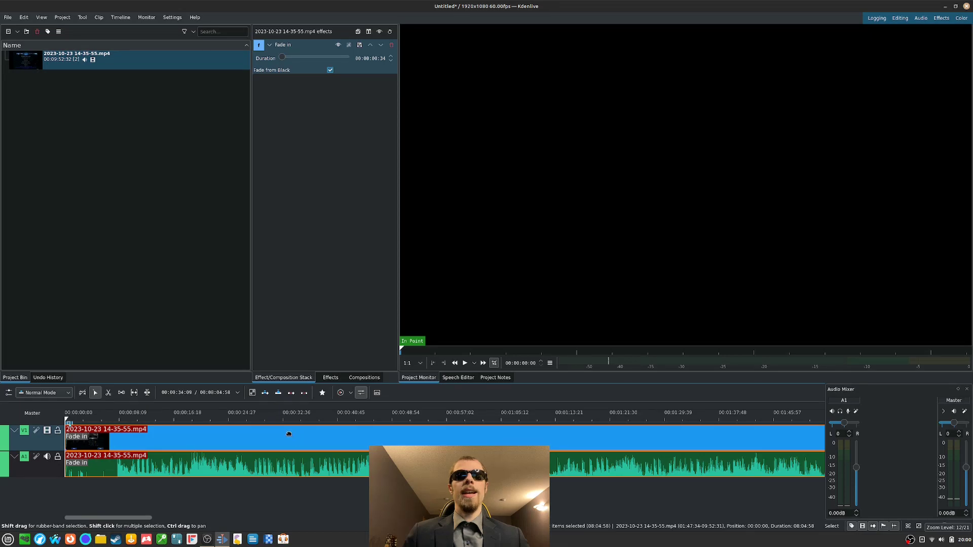
left_click(117, 416)
key("space")
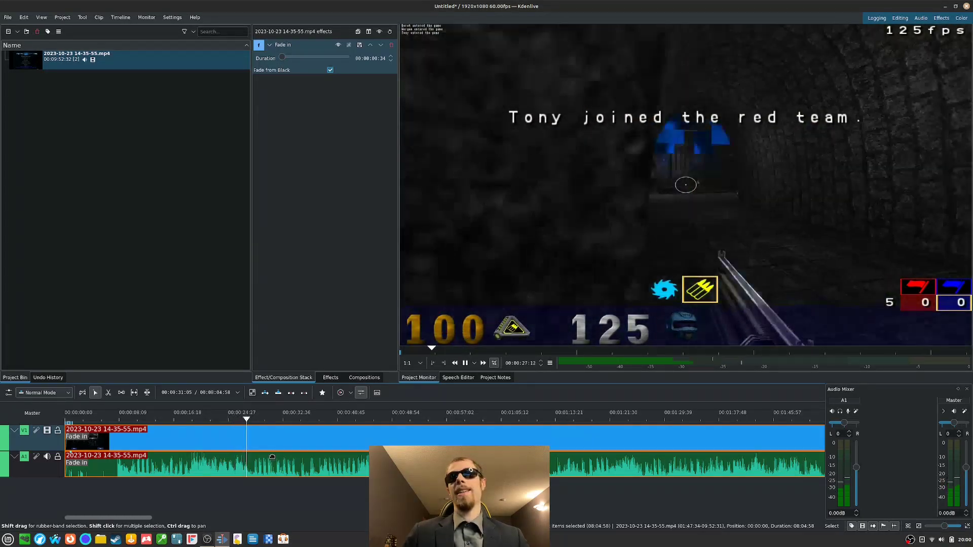
key("space")
left_click(213, 419)
key("space")
key("space")
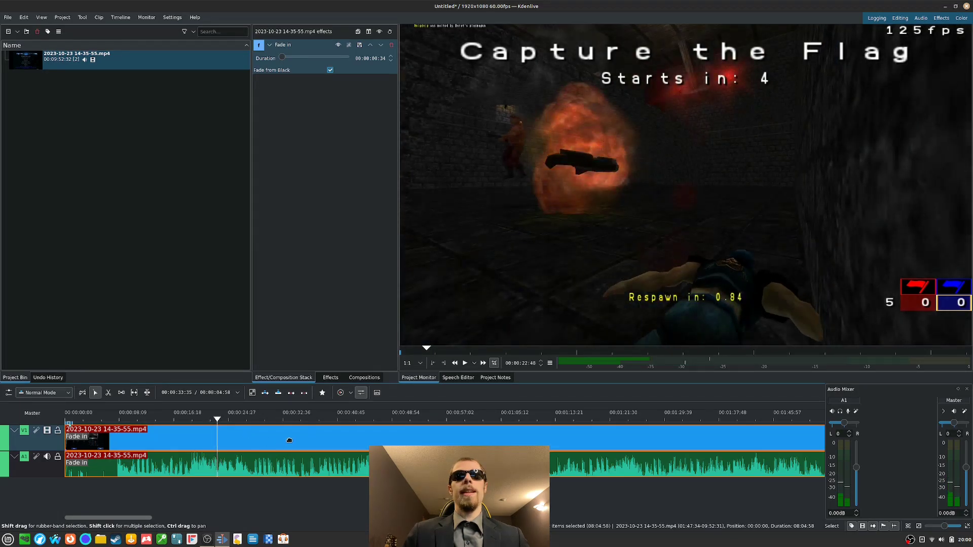
scroll(289, 440, "up", 4)
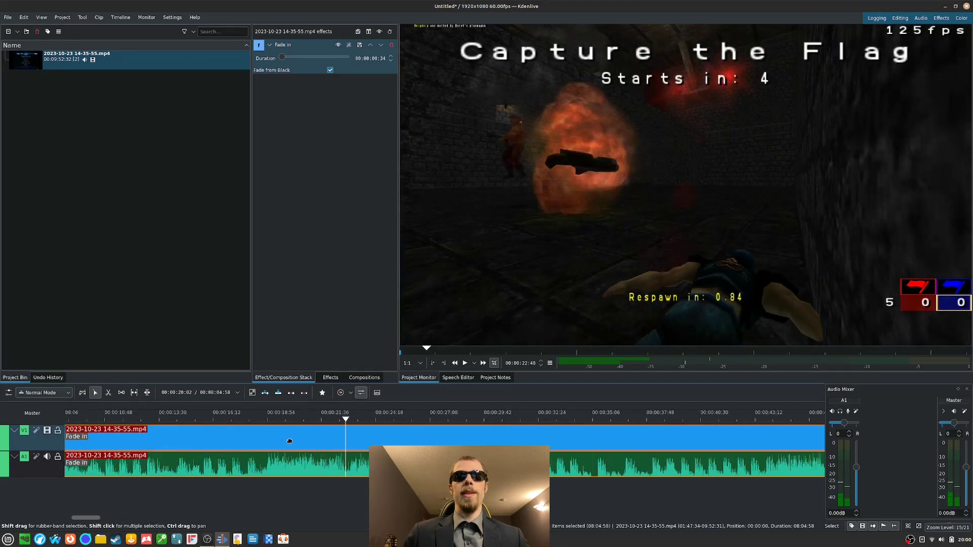
left_click_drag(297, 424, 336, 426)
key("x")
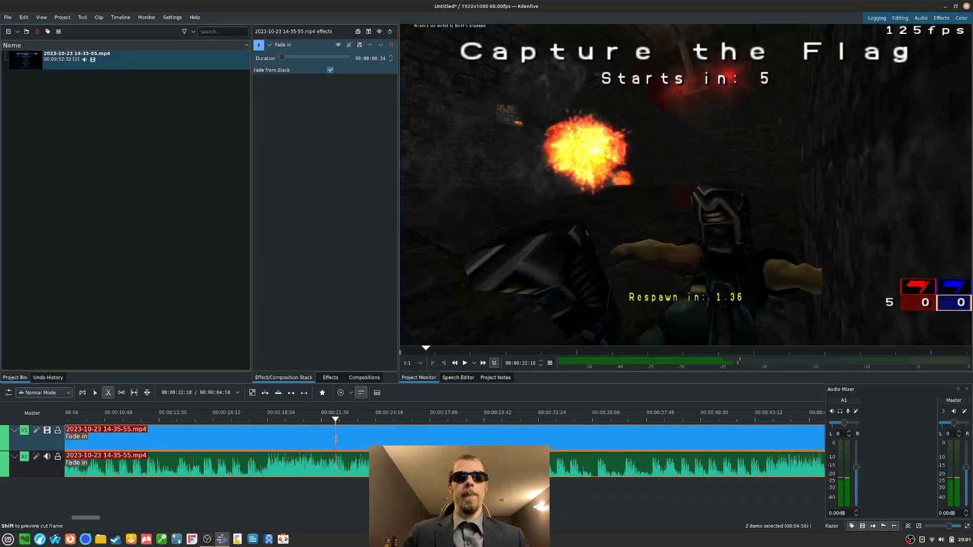
left_click(336, 440)
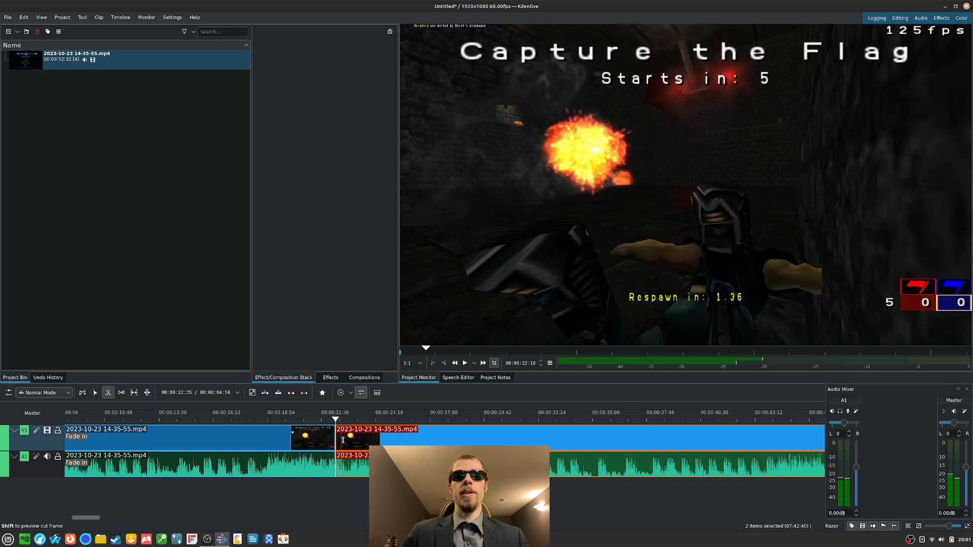
left_click(400, 442)
Add the Dynamic Text effect to the short segment and set its alignment to Center horizontally and Middle vertically.
key("s")
left_click(366, 437)
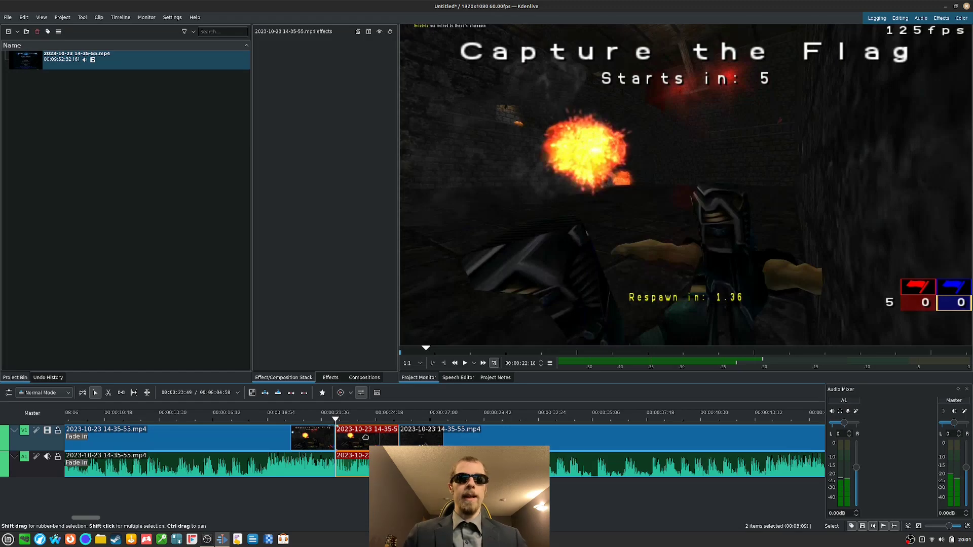
key("t")
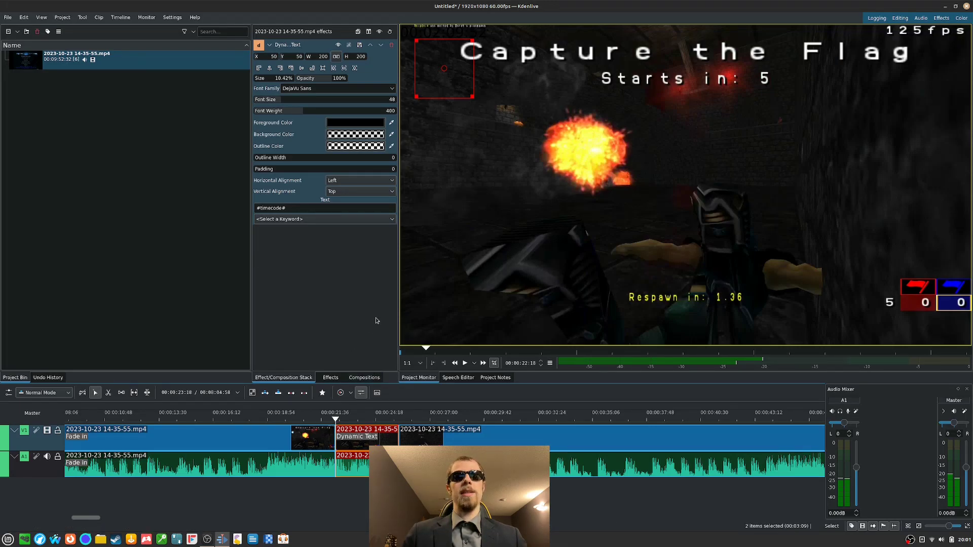
left_click(359, 181)
left_click(359, 191)
left_click(358, 191)
left_click(358, 202)
Style the dynamic text with a black background, the custom yellow foreground color and the Times New Roman font.
left_click(357, 134)
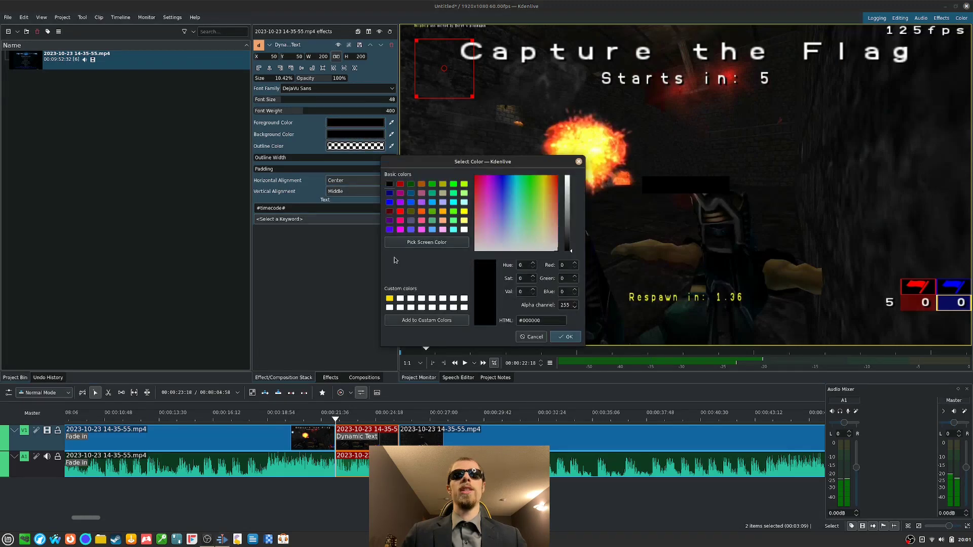
left_click(389, 298)
left_click(565, 337)
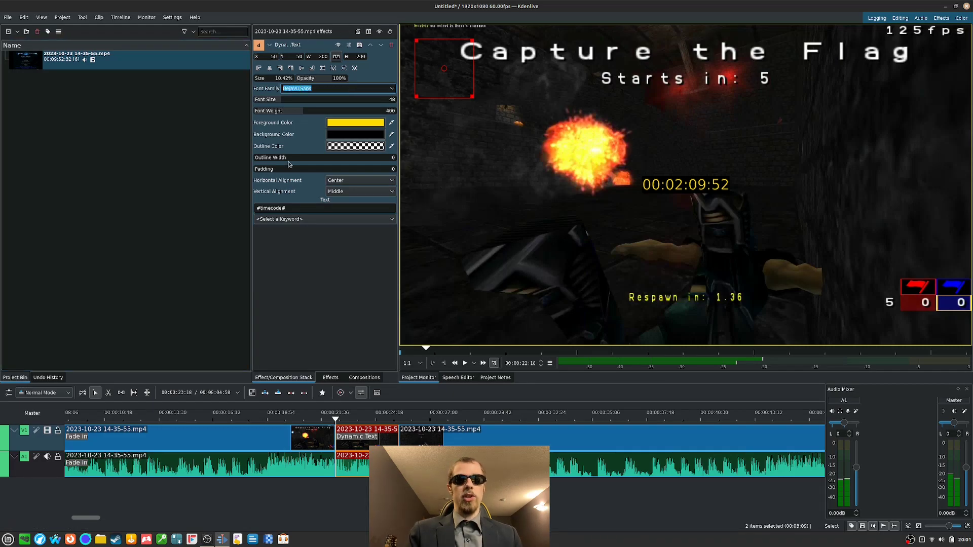
key("Return")
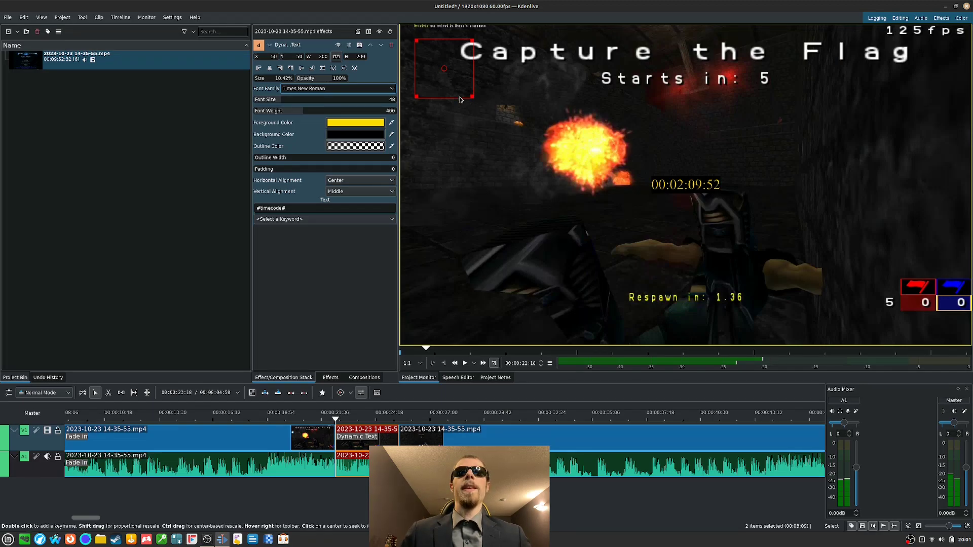
Resize the text frame to 475 × 175 and position it at X 736, Y 751, in the lower middle of the picture.
left_click_drag(472, 96, 554, 88)
left_click_drag(486, 64, 690, 273)
Replace the dynamic text's timecode with "Fragged during the Warmup stage.".
left_click_drag(307, 208, 219, 210)
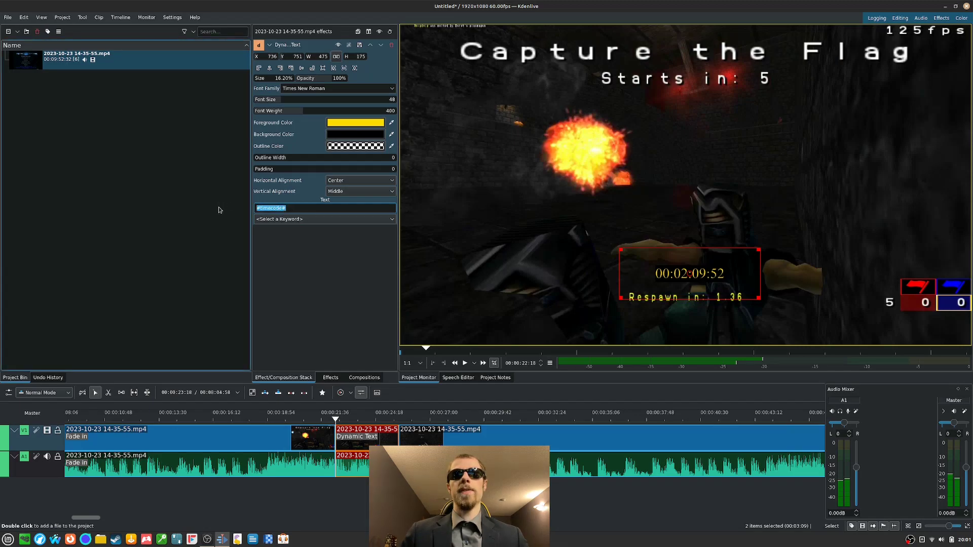
key("BackSpace")
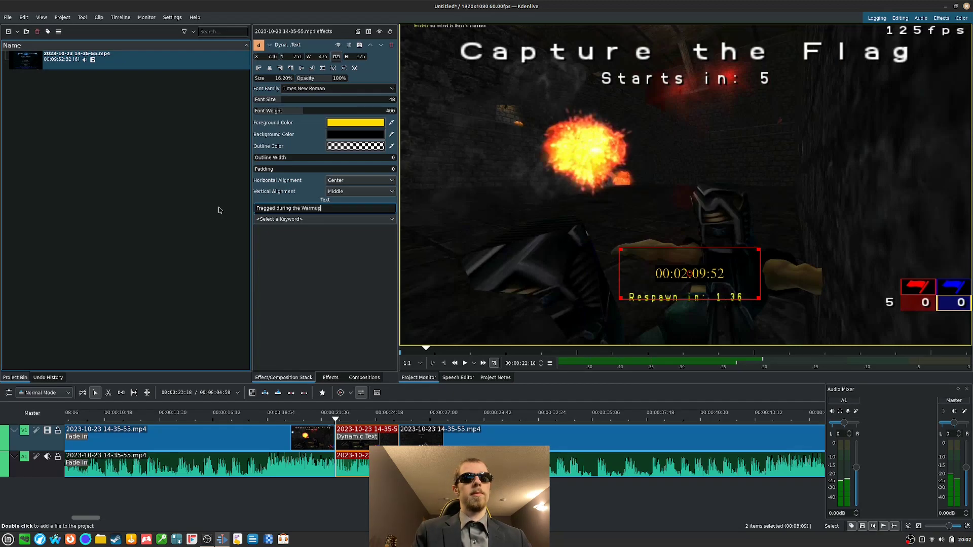
key("Return")
Resize the text frame to 698 × 69 and position it at X 637, Y 817, just above the respawn message.
left_click_drag(756, 250, 825, 281)
left_click_drag(724, 291, 693, 278)
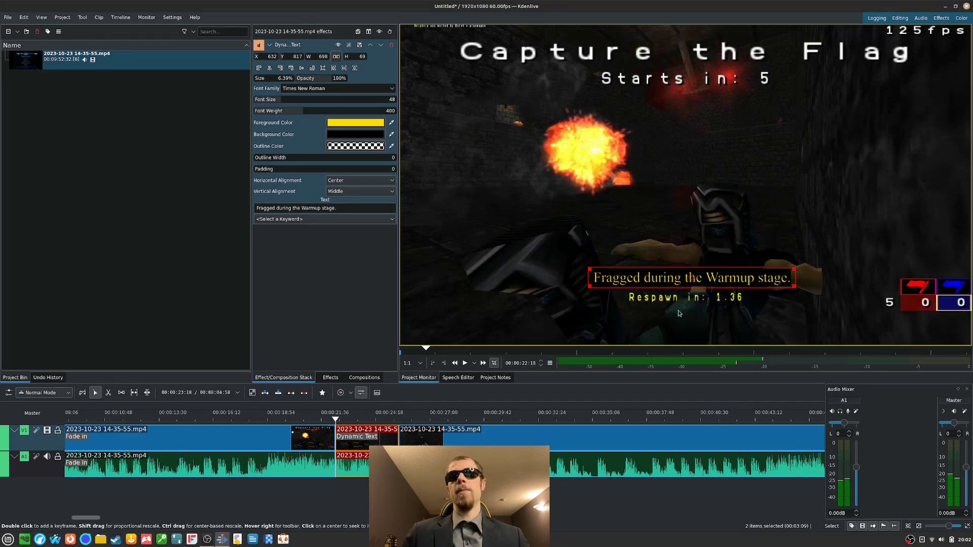
left_click_drag(696, 285, 693, 278)
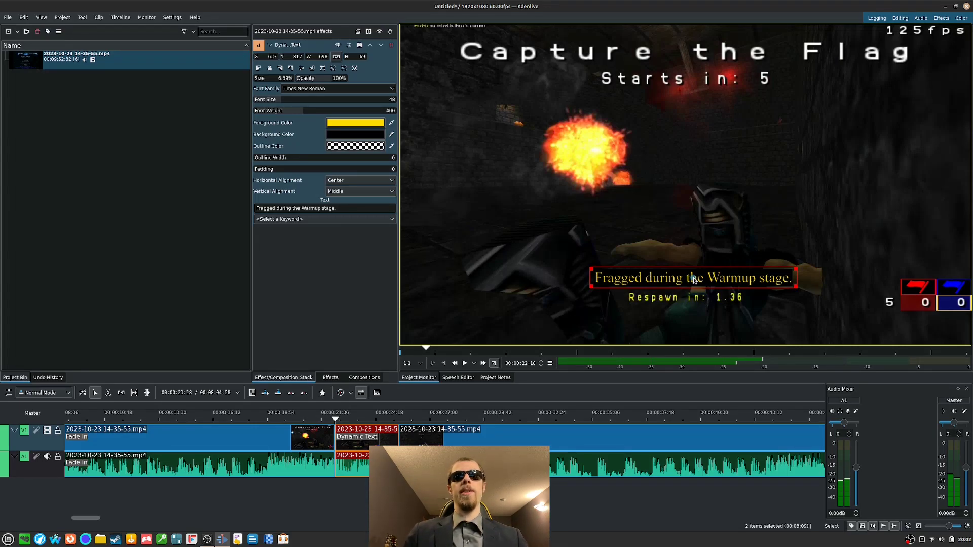
Review the captioned segment and the footage after it, and cut the following clip at 00:01:19:16 and 00:00:58:22.
left_click(304, 419)
key("space")
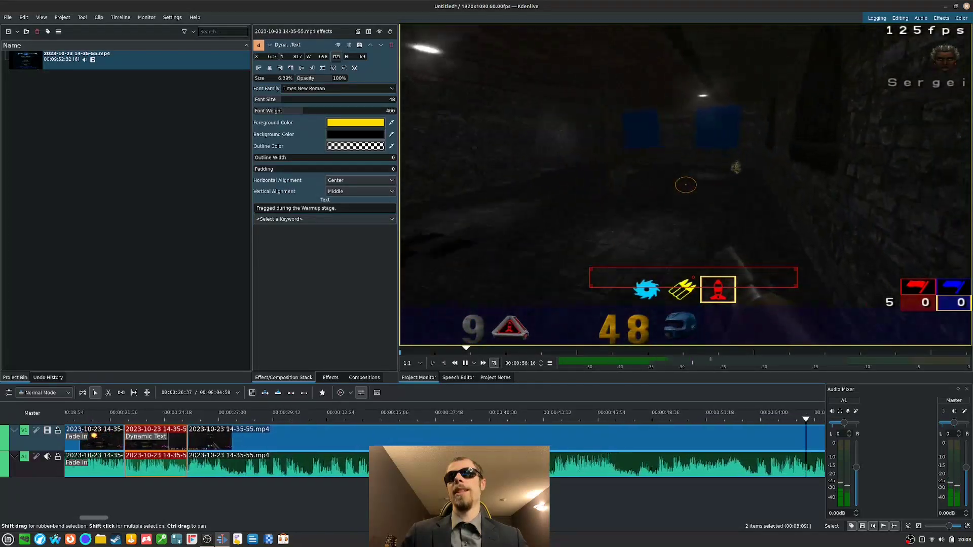
key("space")
scroll(571, 467, "down", 3, "ctrl")
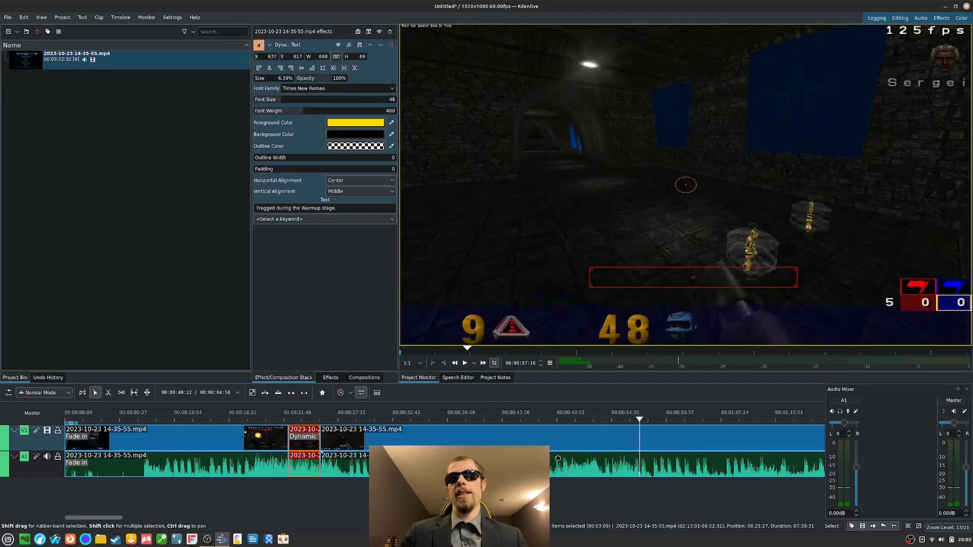
left_click_drag(474, 428, 685, 418)
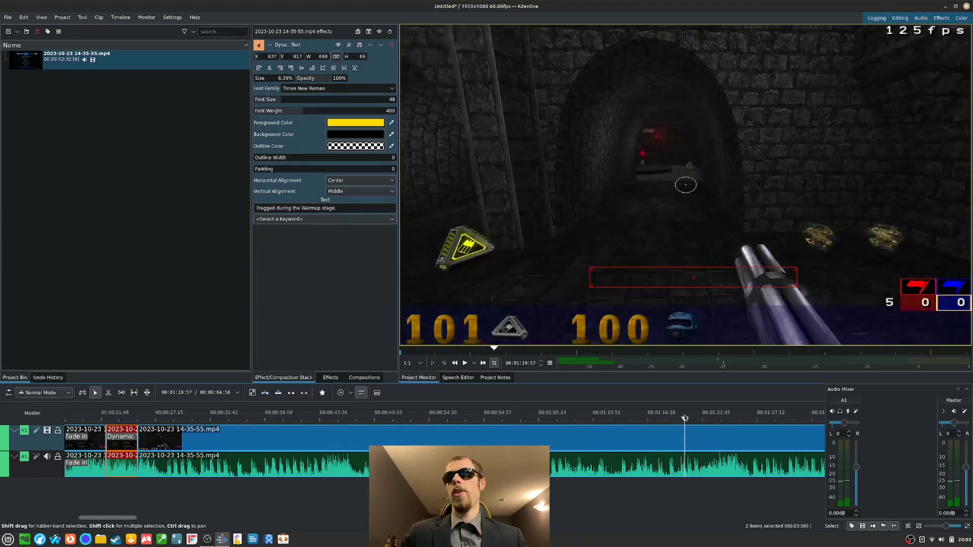
key("x")
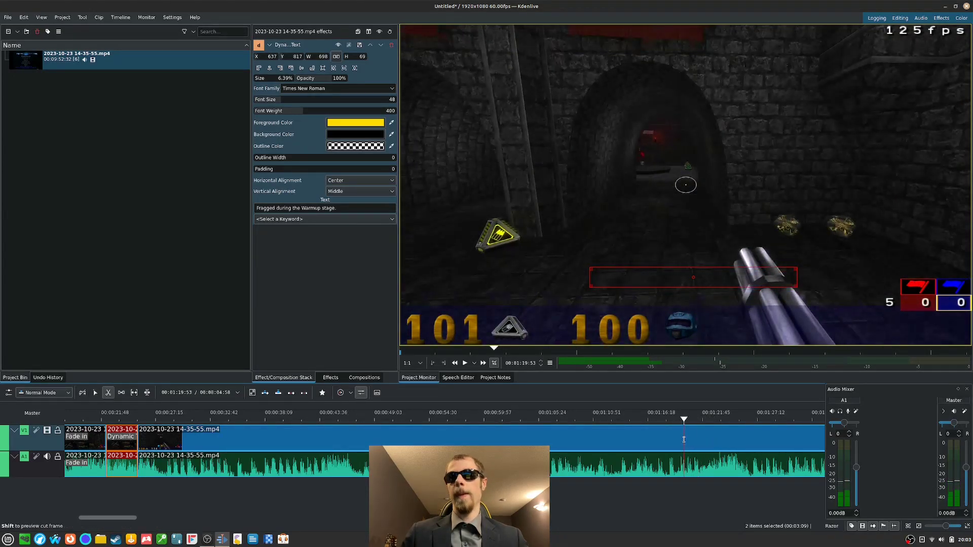
key("shift")
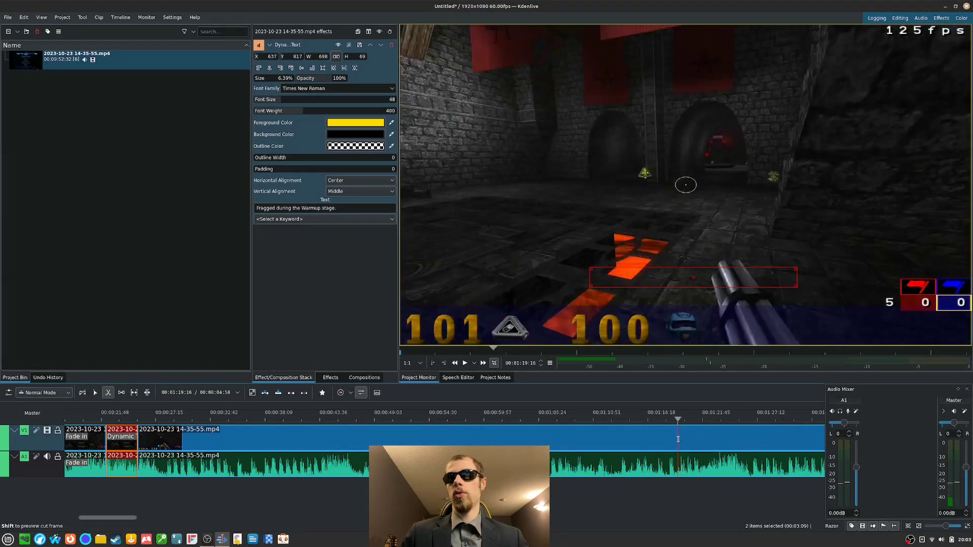
left_click(678, 439)
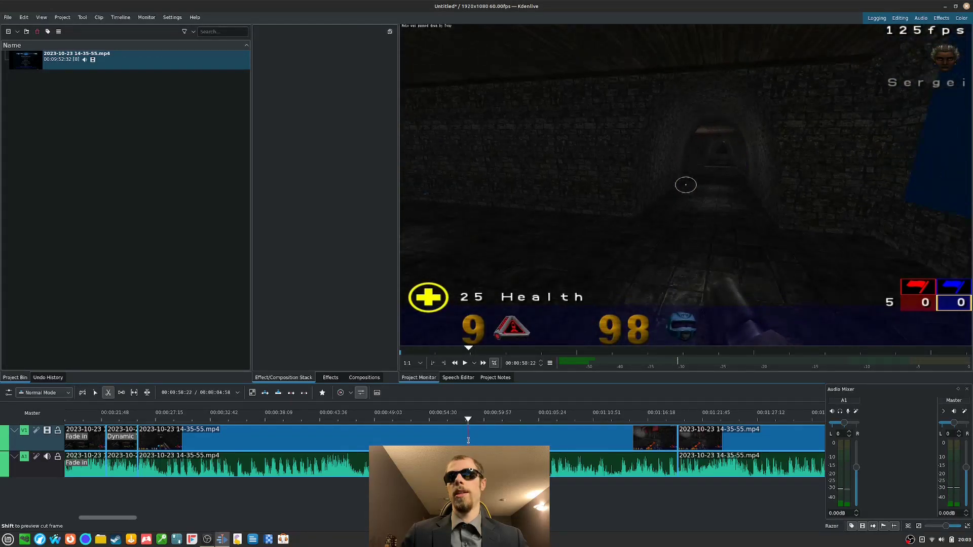
left_click(468, 440)
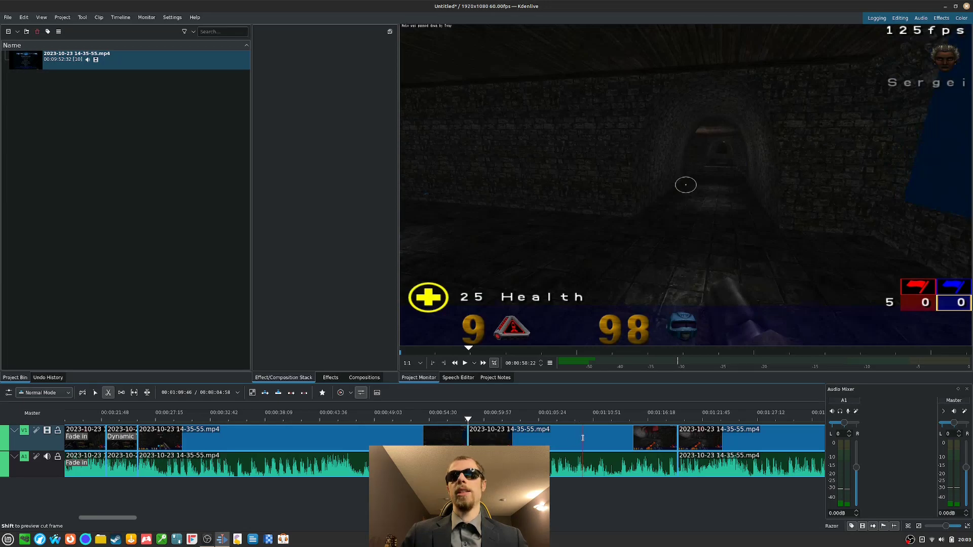
Delete the segment between the two cuts and move the remaining footage back to close the gap at 00:00:58:22.
key("s")
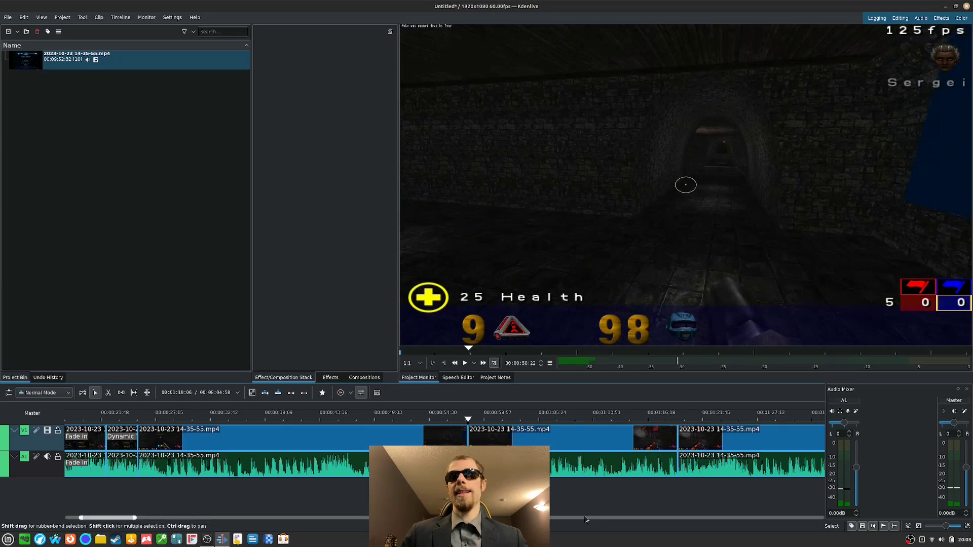
scroll(580, 492, "down", 5)
left_click_drag(178, 518, 135, 519)
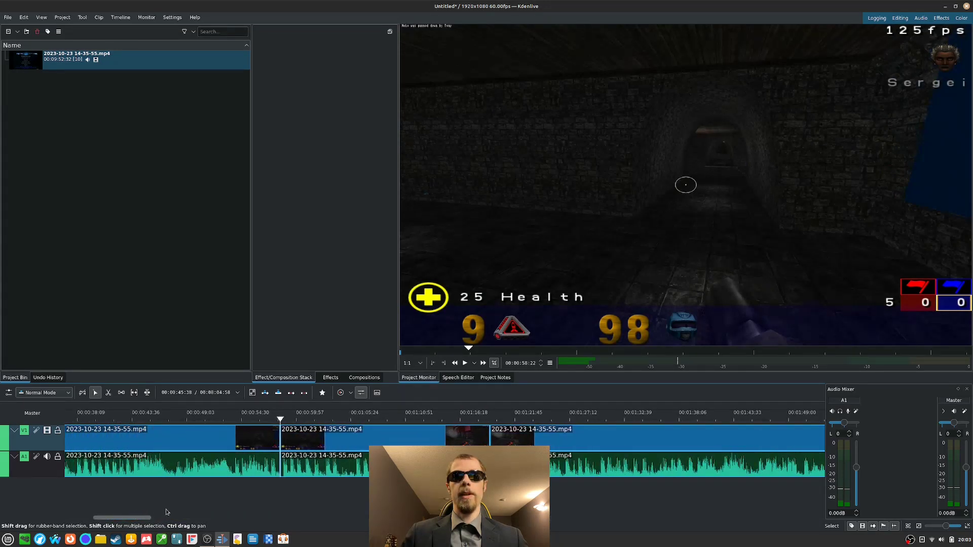
left_click(379, 445)
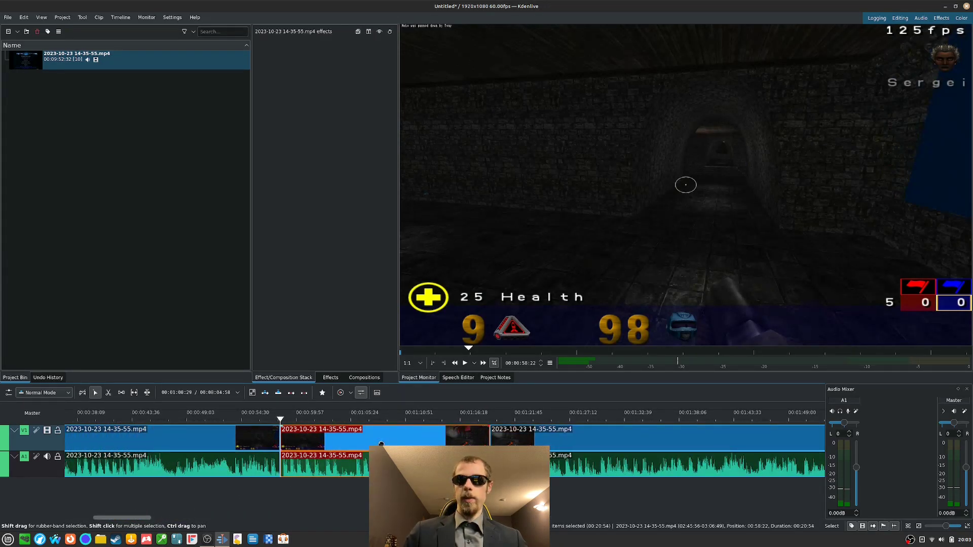
key("Delete")
left_click_drag(653, 437, 450, 437)
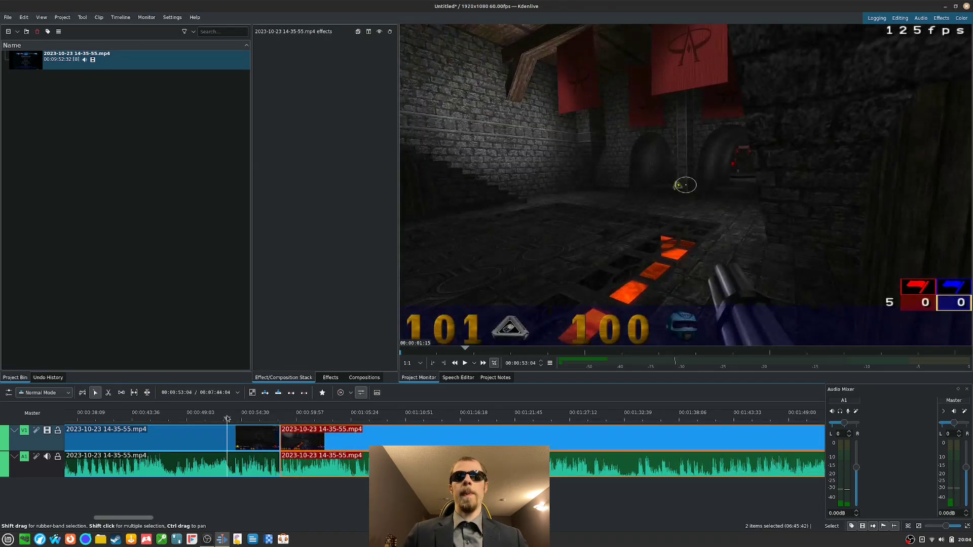
Review the footage past the new join and cut the last clip at 00:02:05:10 and 00:02:11:38.
key("space")
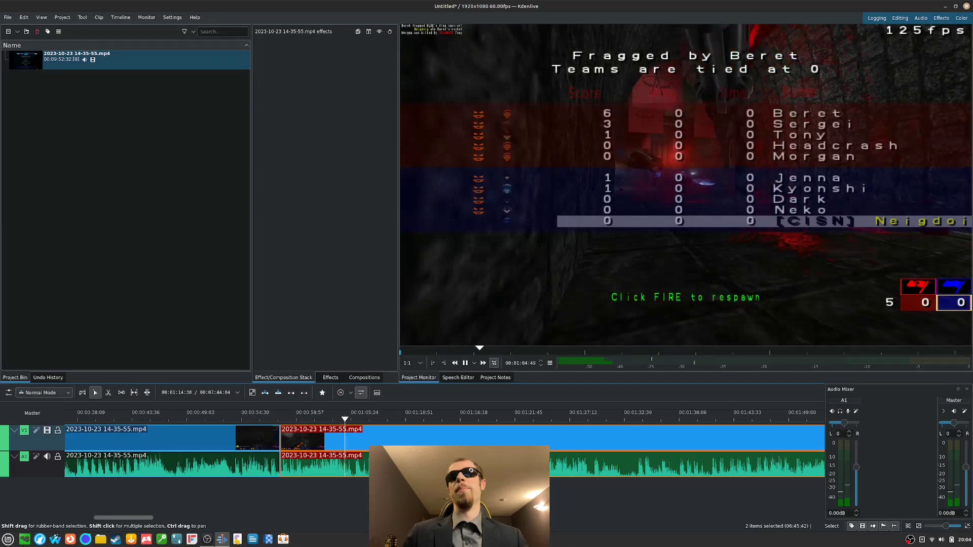
key("space")
scroll(325, 437, "down", 3)
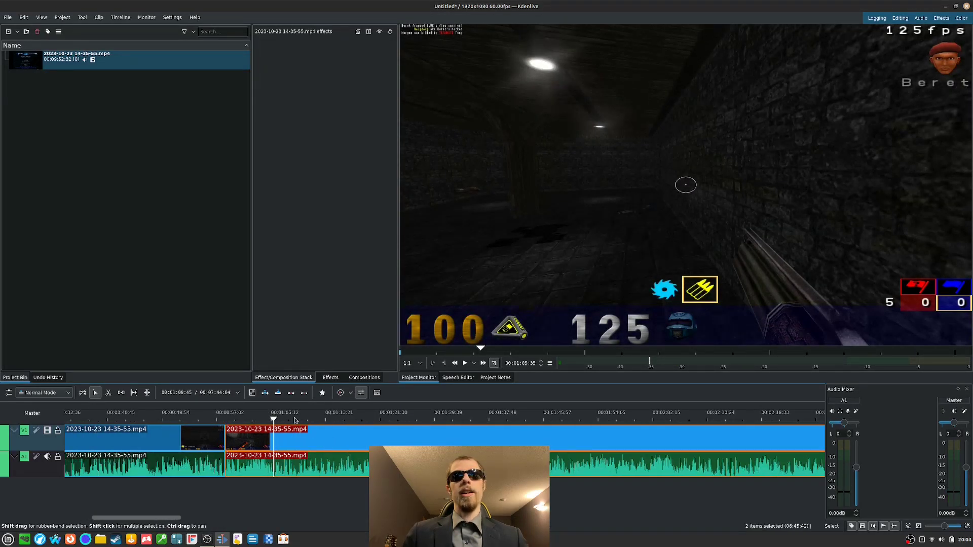
left_click(318, 420)
left_click_drag(319, 421, 671, 427)
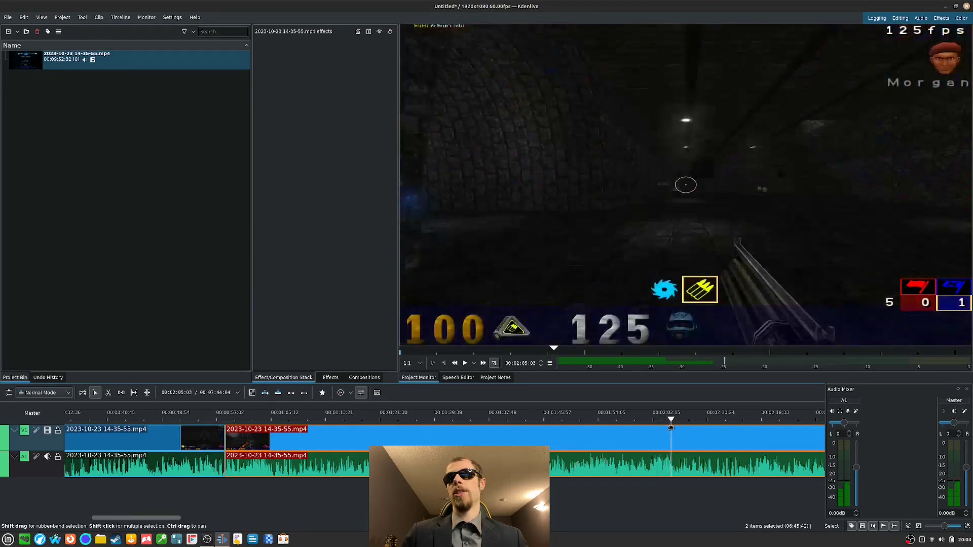
key("x")
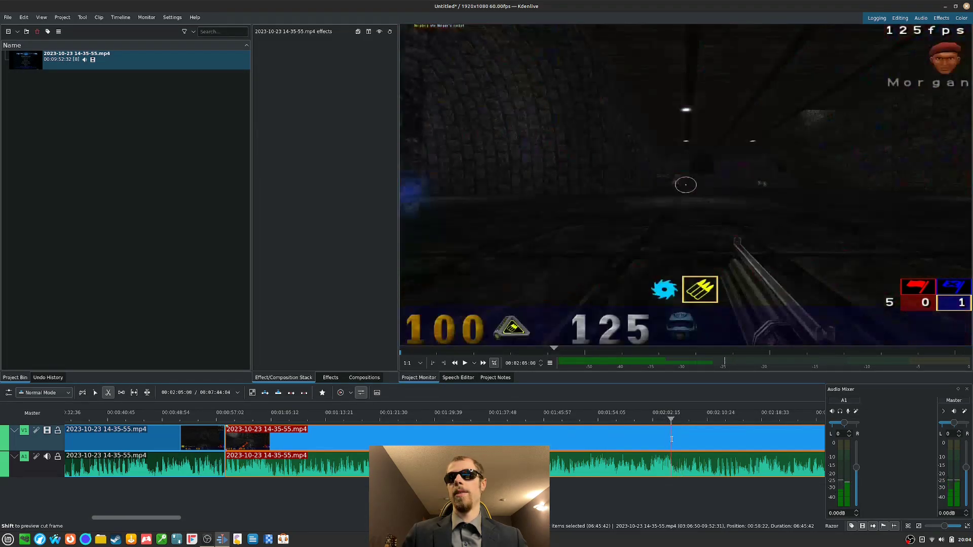
left_click(672, 440)
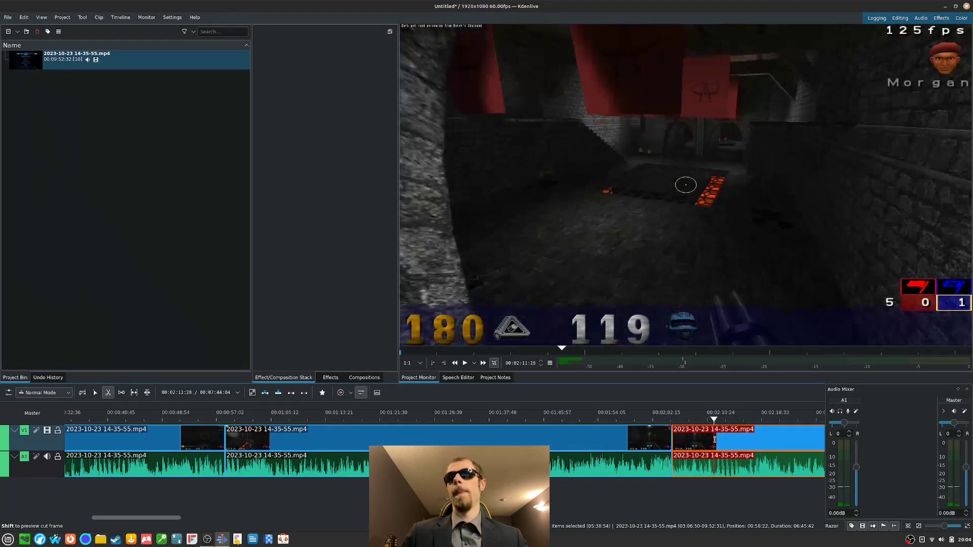
left_click(716, 439)
Delete the roughly six-second segment starting at 00:02:05:10 and move the remaining footage back against the preceding clip.
key("s")
left_click(709, 439)
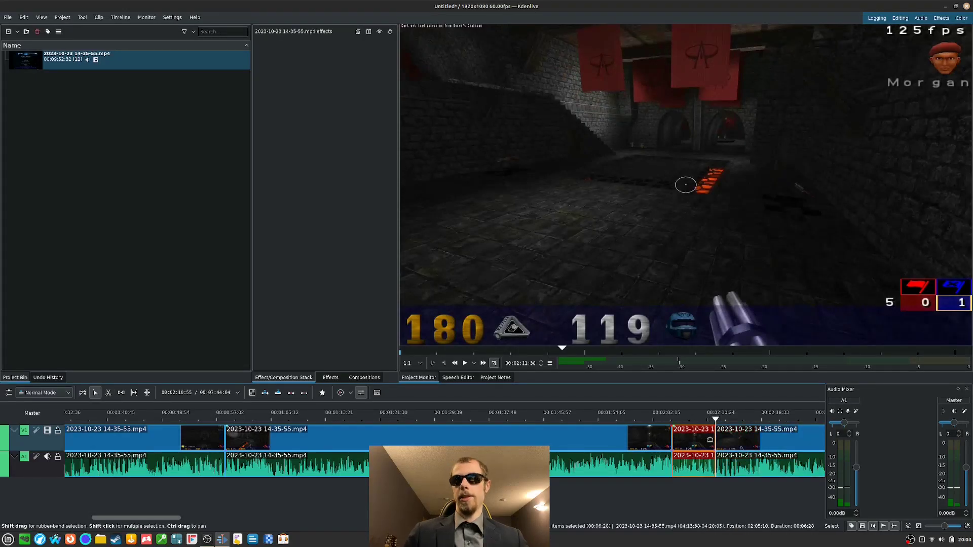
key("Delete")
left_click_drag(793, 432, 683, 434)
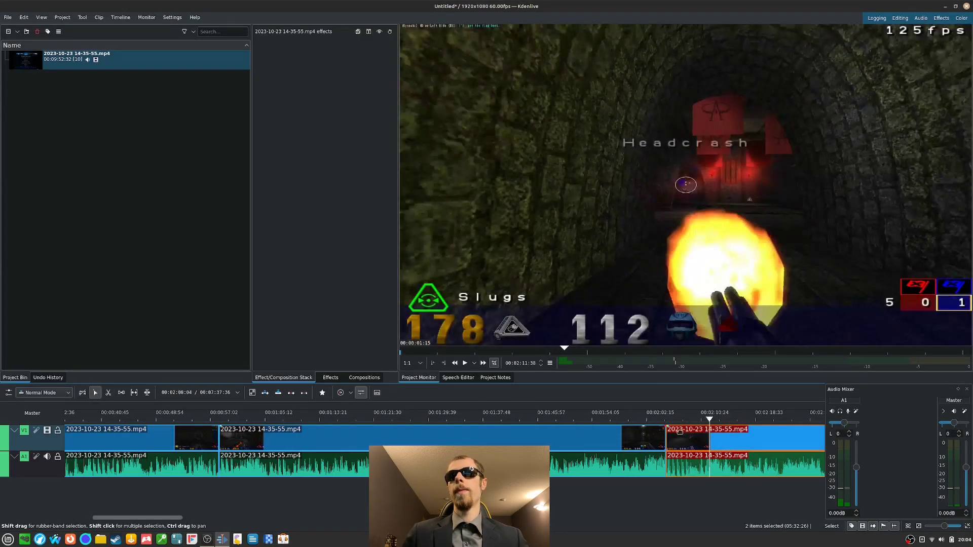
Play back the join at 00:02:05:10 and scrub through the following footage up to about 00:03:32.
left_click(637, 418)
key("space")
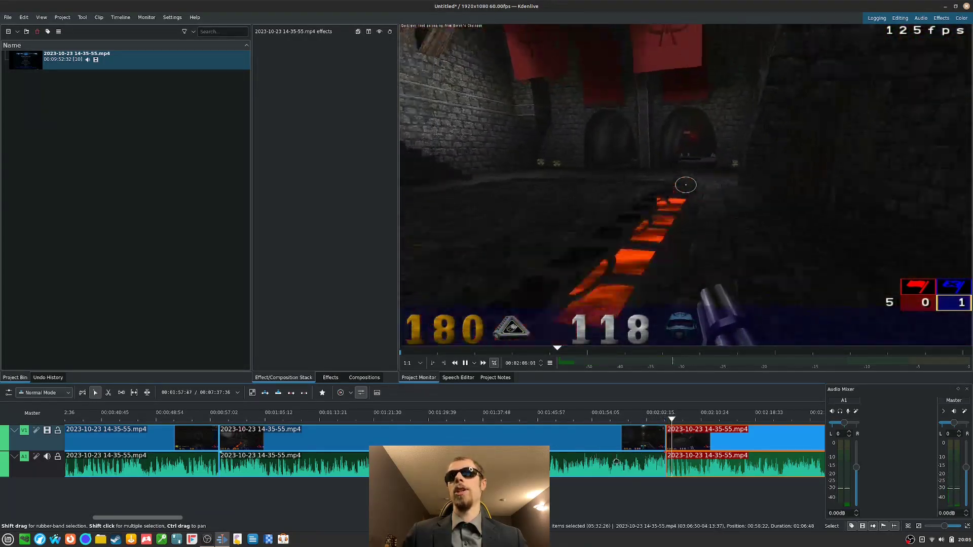
key("space")
key("space")
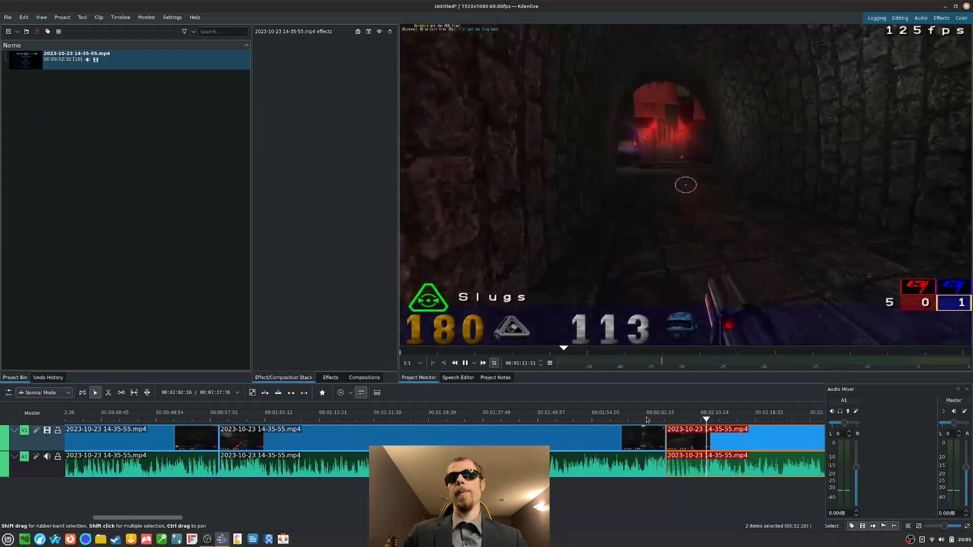
key("space")
scroll(668, 444, "down", 2, "ctrl")
scroll(518, 441, "down", 3)
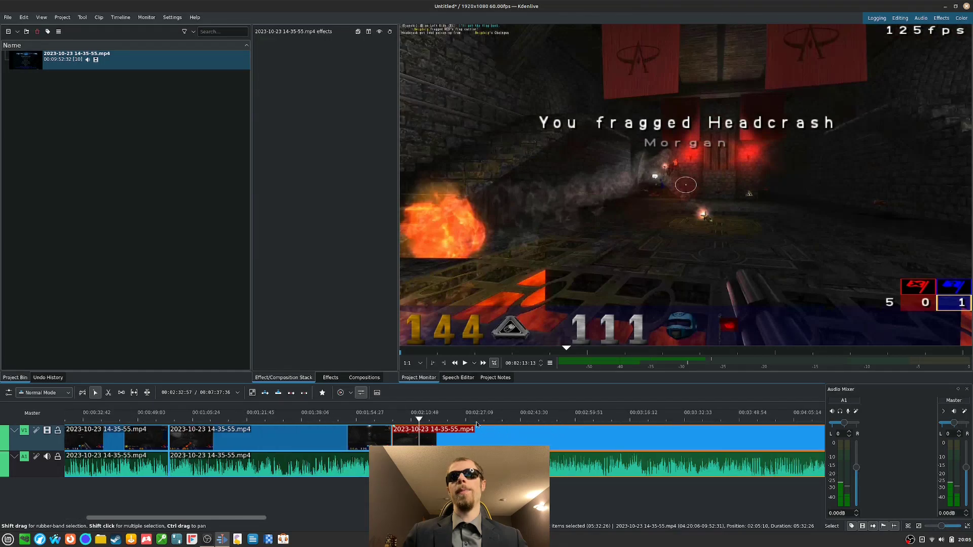
left_click_drag(460, 420, 685, 429)
scroll(630, 445, "down", 1)
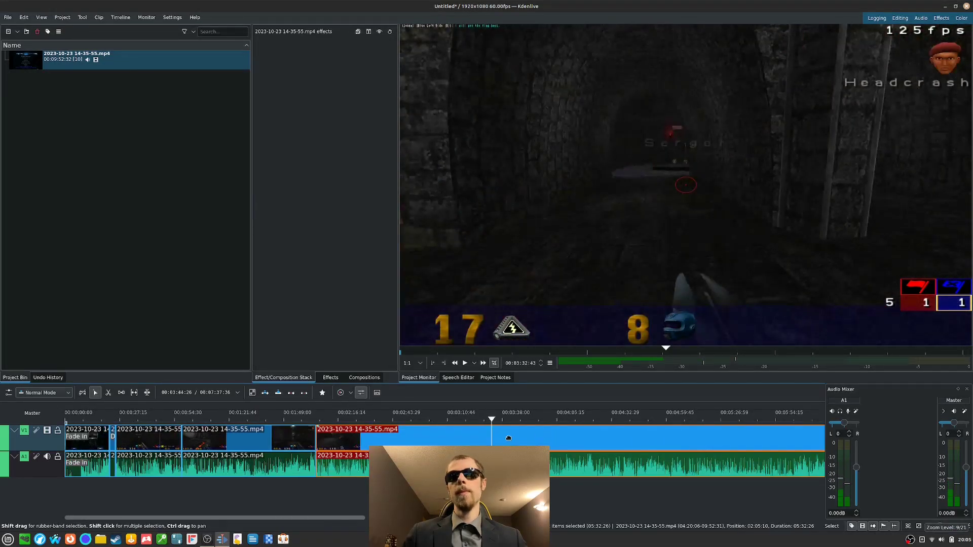
Find the final scoreboard and trim the end of the last clip to 00:07:25:06.
scroll(513, 438, "down", 5)
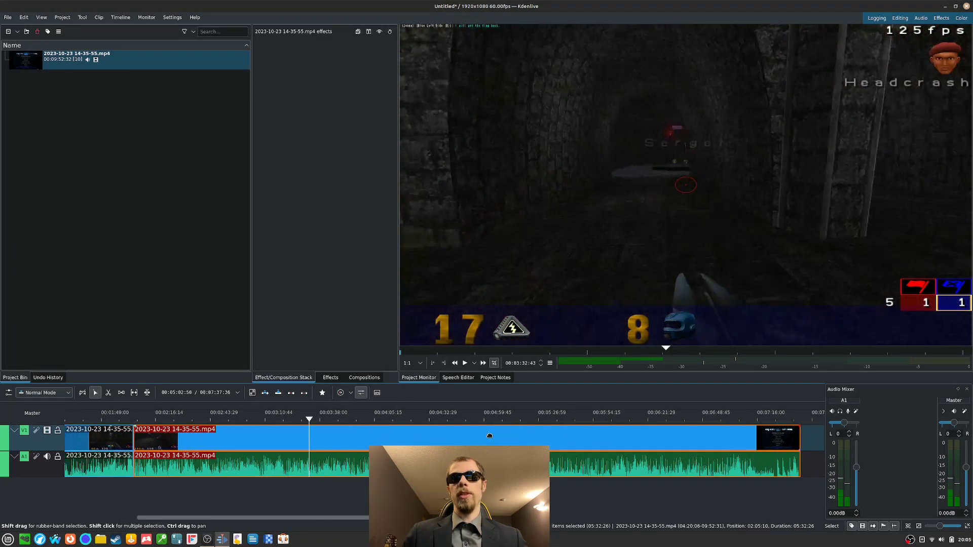
scroll(489, 435, "up", 3)
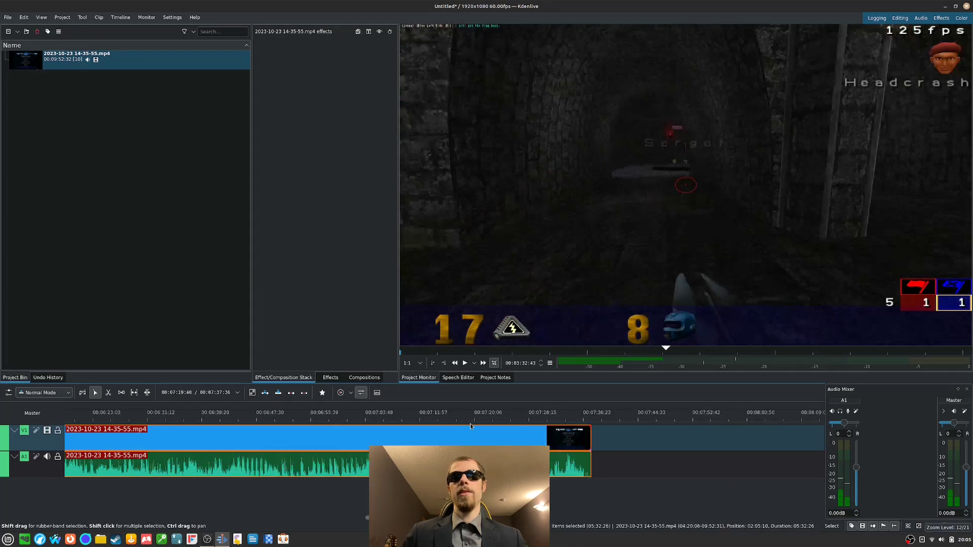
left_click(466, 416)
left_click_drag(497, 419, 466, 419)
left_click_drag(589, 432, 508, 435)
Add a fade-out to the audio and a 00:00:02:15 fade-out to the video at the end of the last clip.
scroll(508, 435, "up", 1)
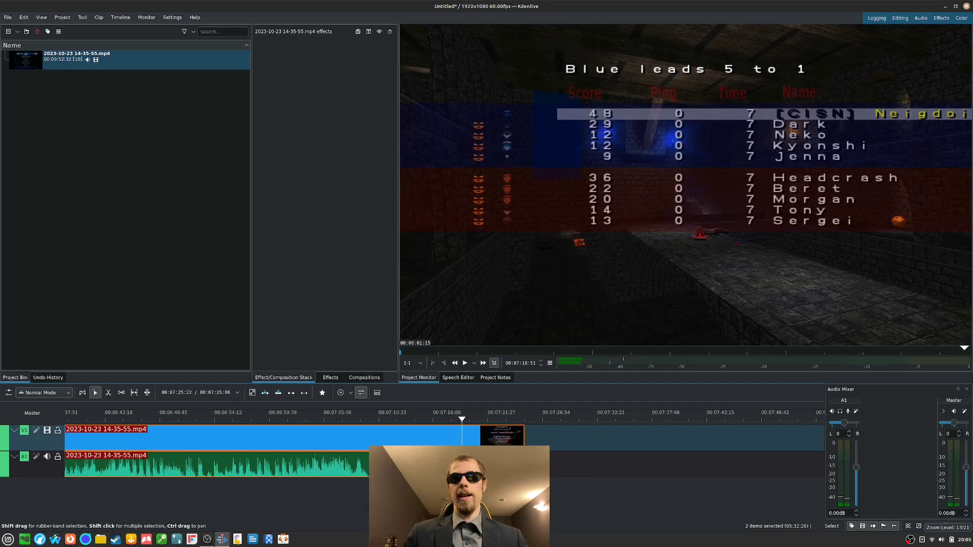
left_click(524, 454)
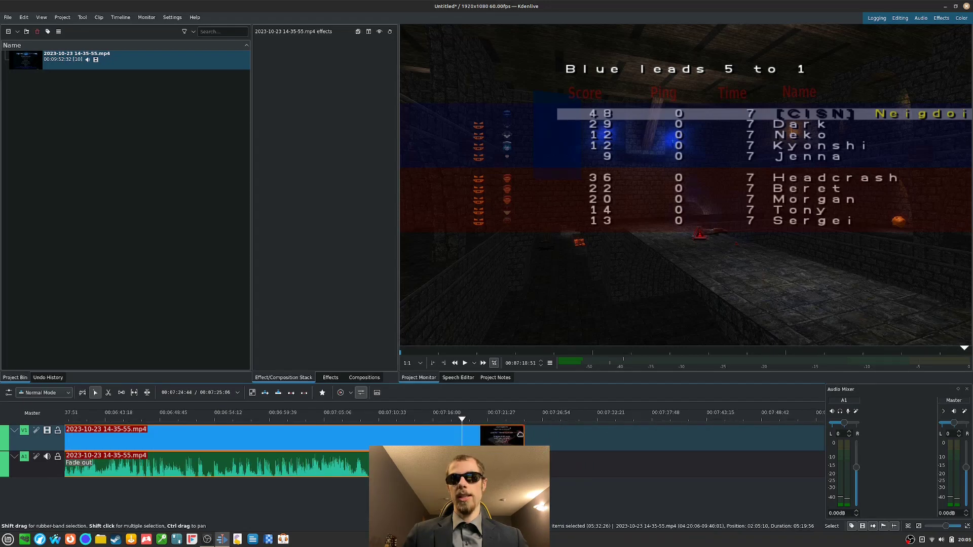
left_click_drag(523, 430, 510, 430)
Review the whole timeline and scrub through the last clip from about 00:02:20 to 00:06:17:34.
scroll(500, 454, "down", 1)
scroll(501, 454, "left", 9)
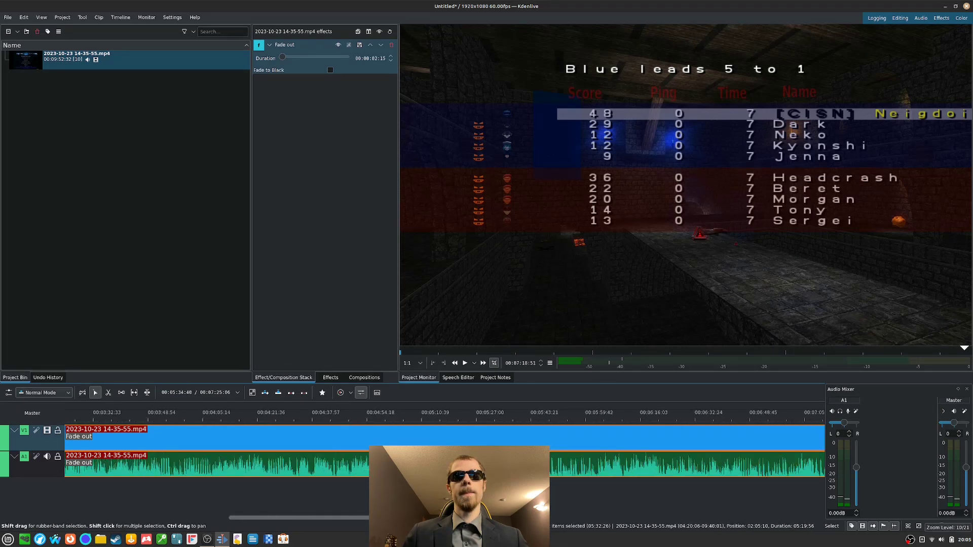
scroll(514, 454, "down", 3)
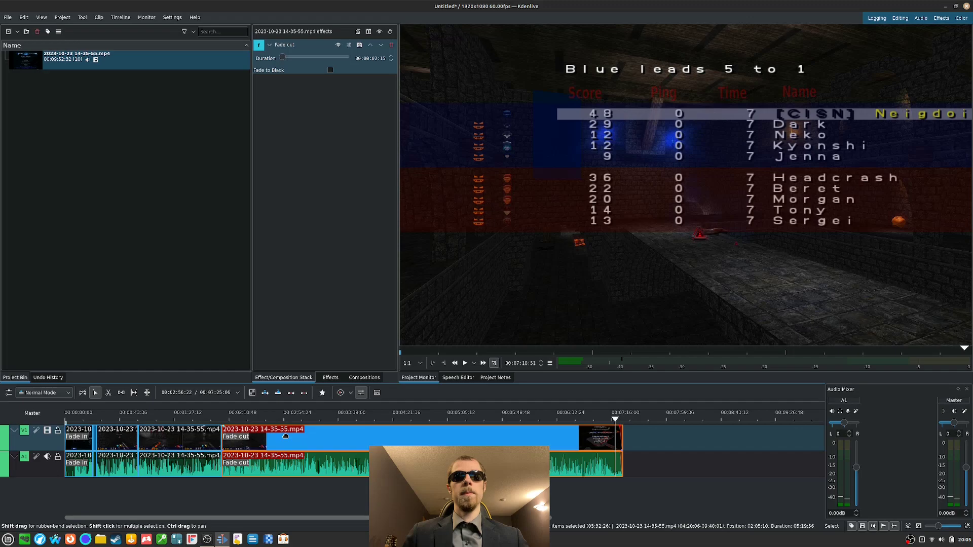
scroll(345, 420, "up", 2)
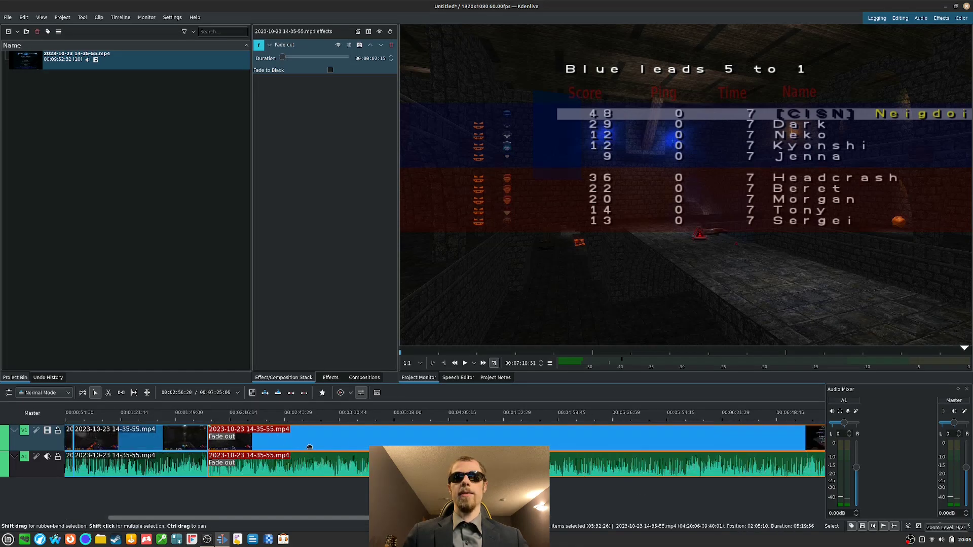
scroll(428, 442, "down", 1)
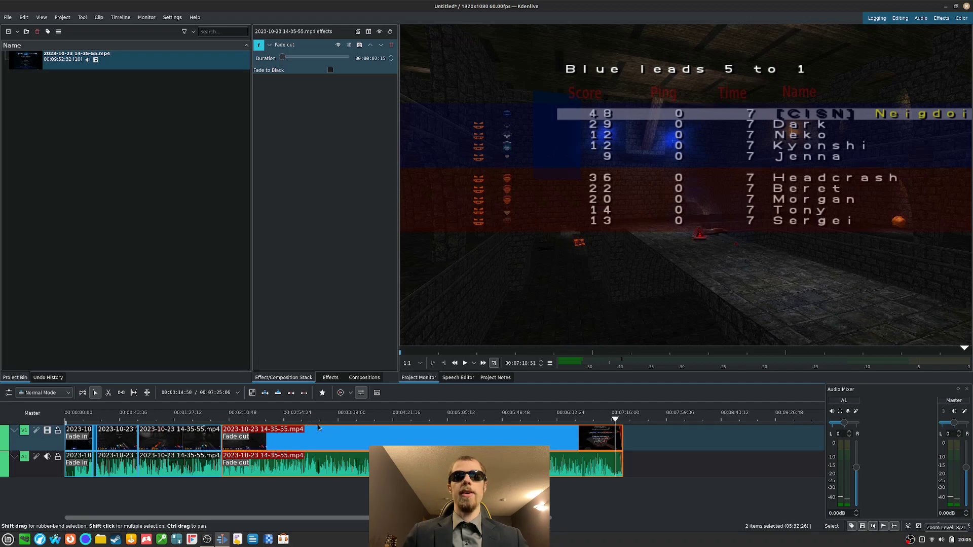
left_click(247, 420)
left_click_drag(247, 420, 388, 421)
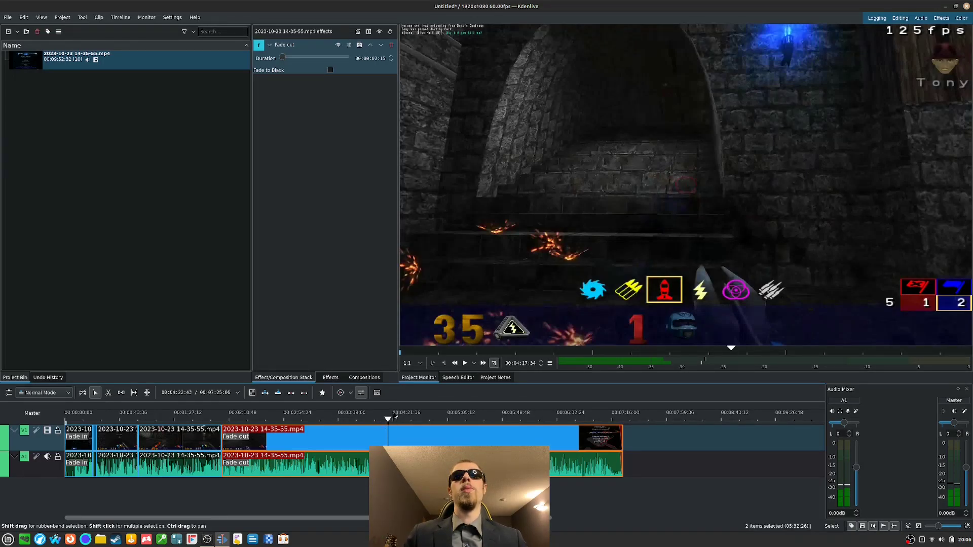
left_click_drag(390, 422, 434, 417)
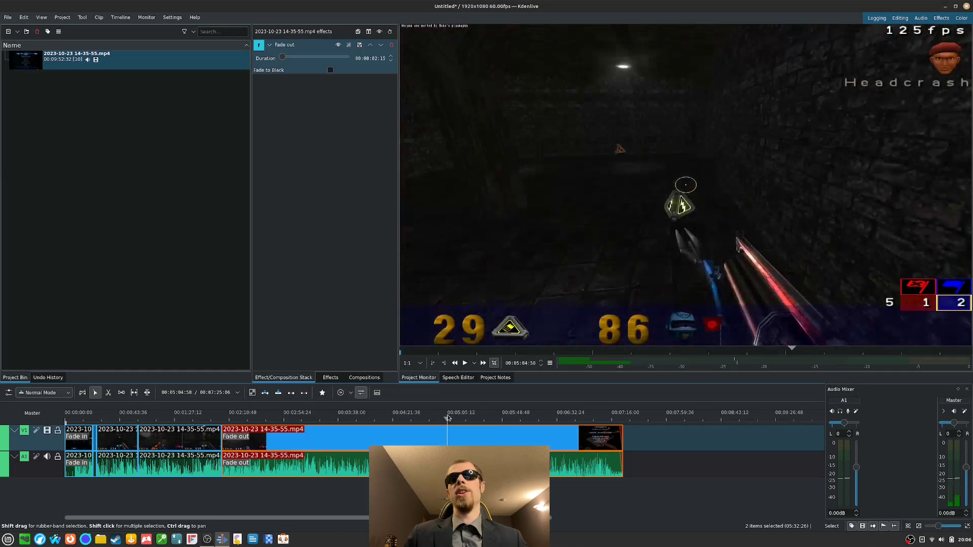
left_click_drag(456, 419, 463, 420)
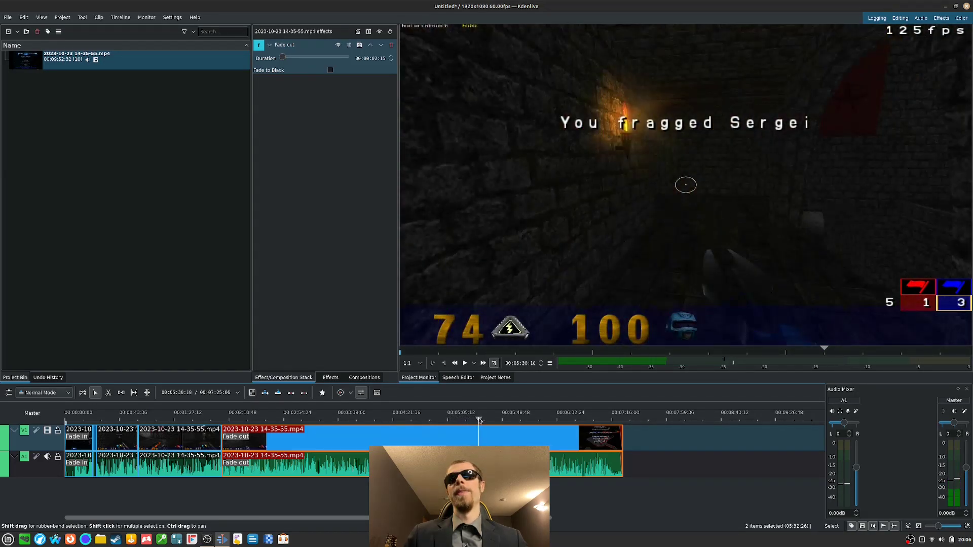
left_click_drag(494, 422, 522, 423)
left_click_drag(526, 423, 539, 422)
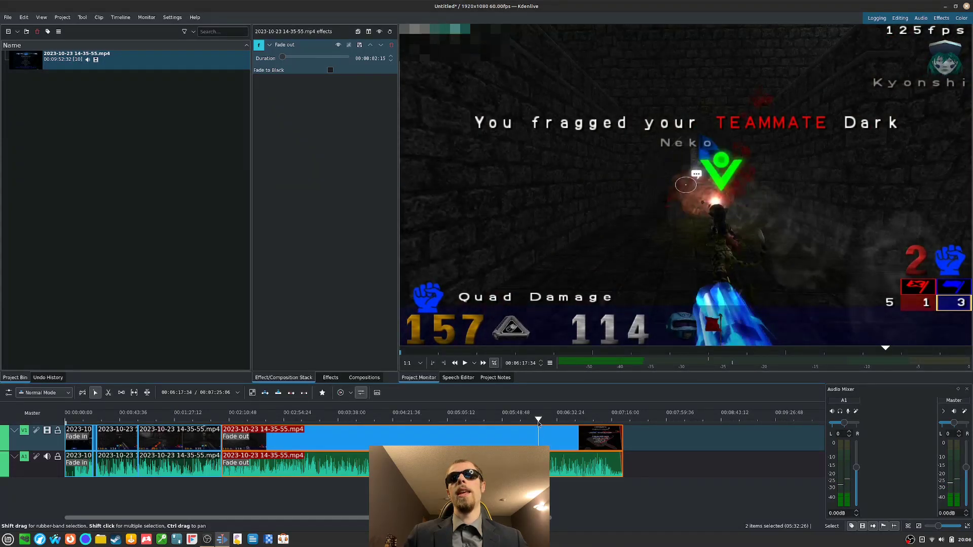
Browse the Blur and Sharpen effects, limit the list to video effects, and search it for the Obscure effect.
left_click(339, 379)
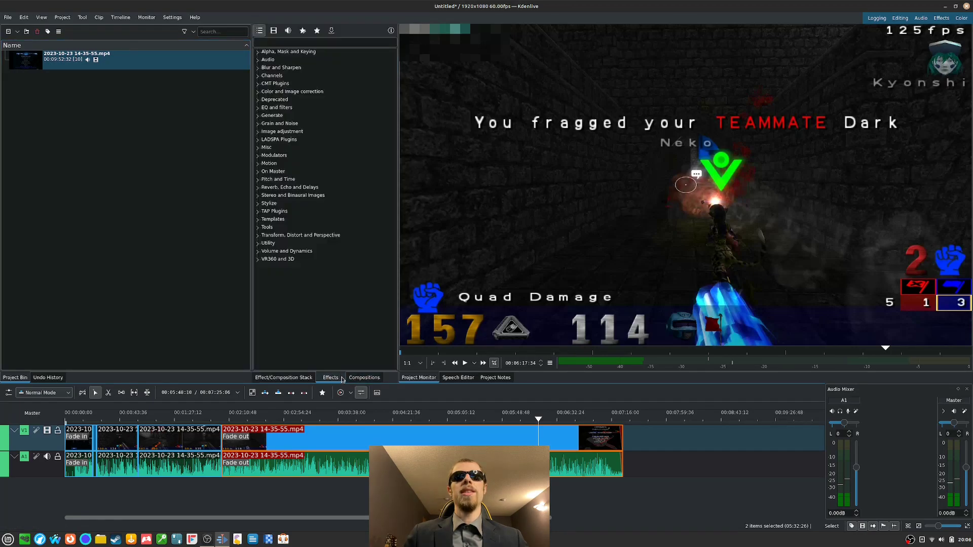
left_click(257, 68)
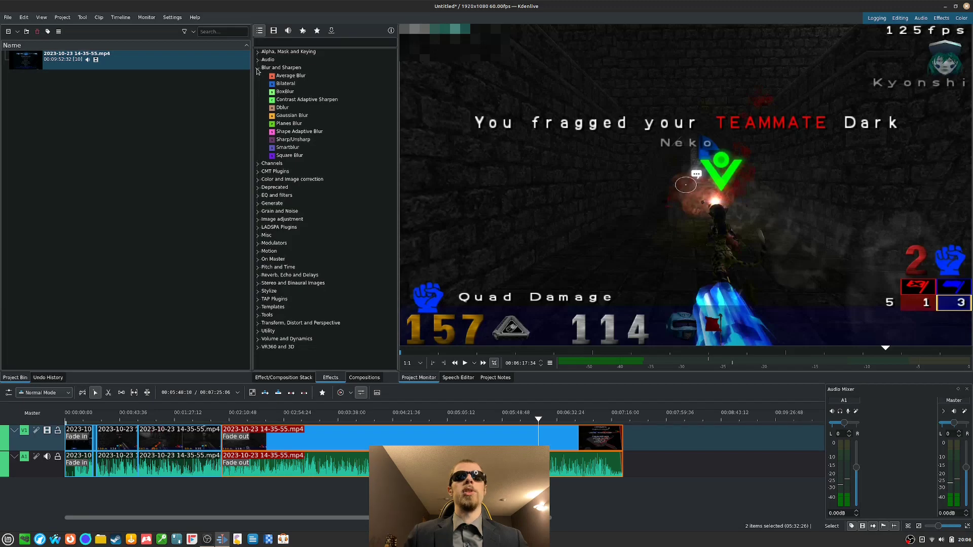
left_click(258, 68)
left_click(273, 30)
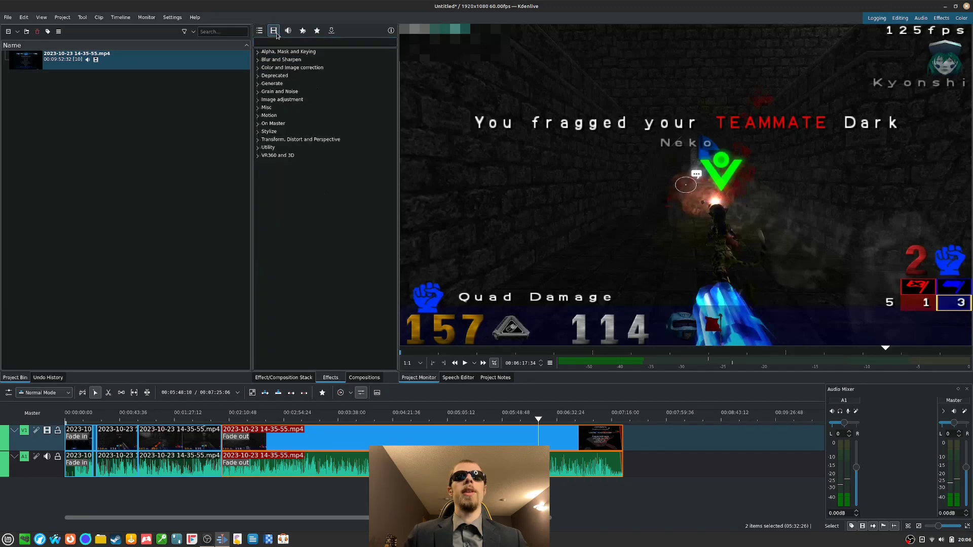
left_click(257, 60)
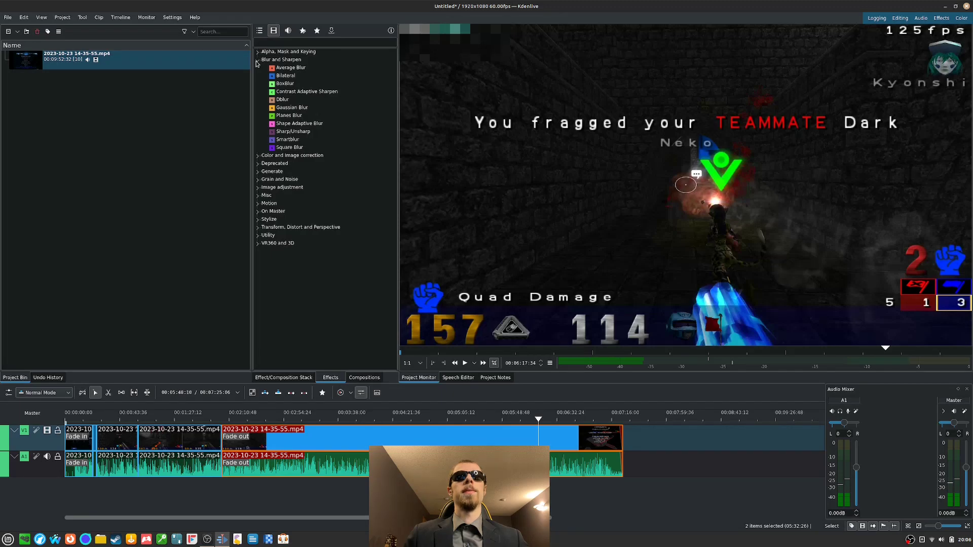
left_click(257, 60)
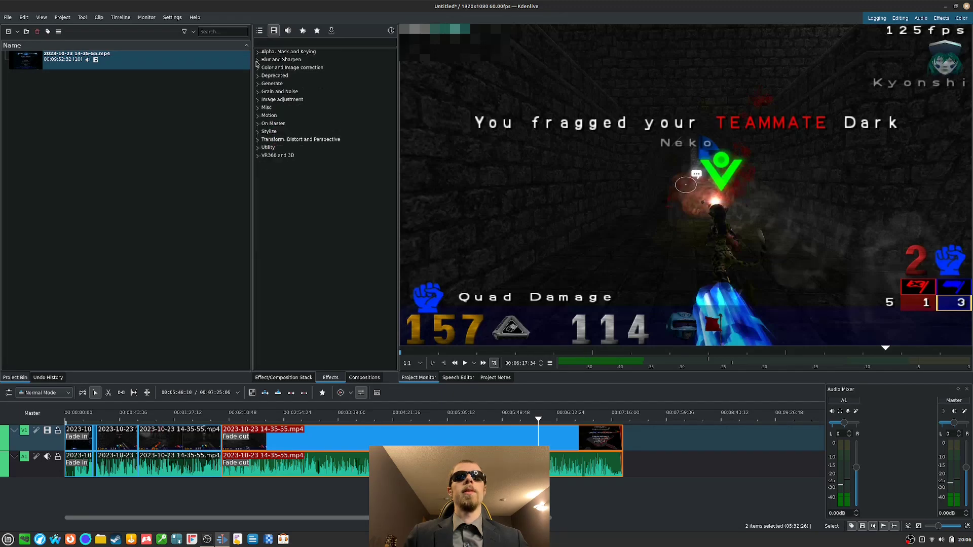
left_click(296, 47)
type("Obsc")
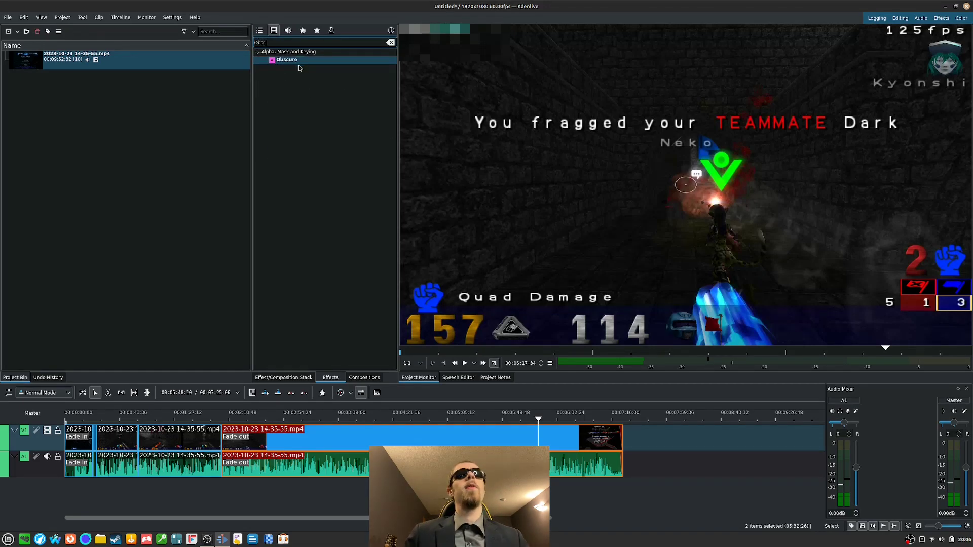
left_click(296, 61)
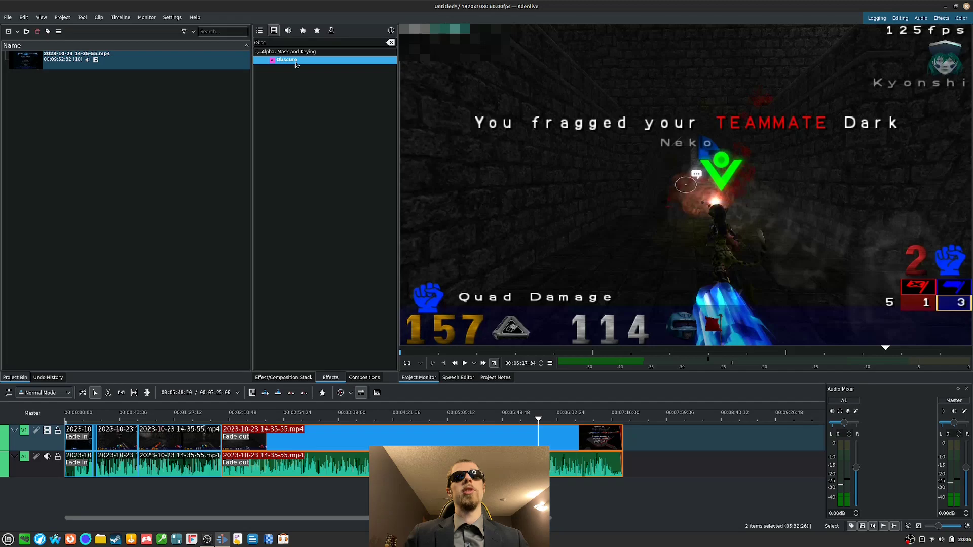
Split the last clip at 00:06:17:19 and 00:06:21:52 to isolate the segment that needs obscuring.
scroll(349, 461, "up", 4)
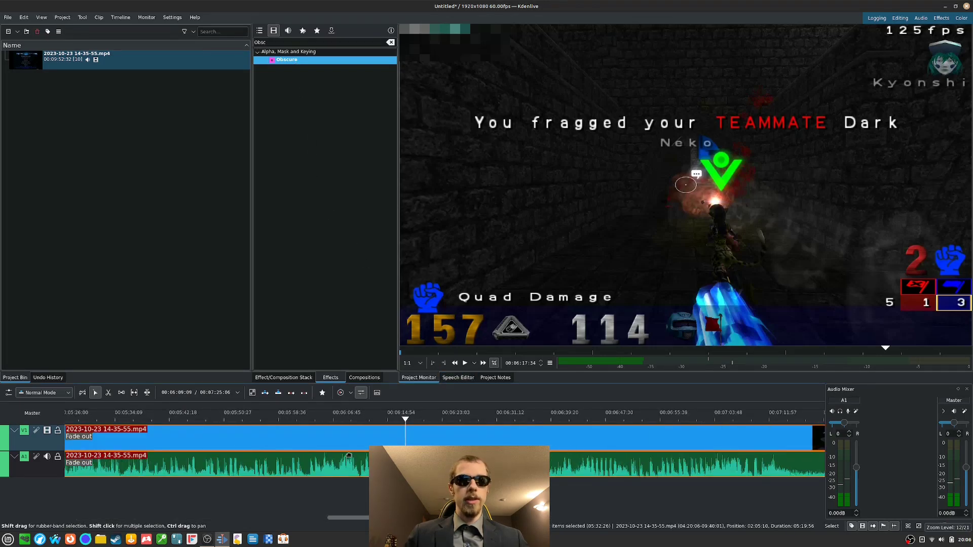
key("x")
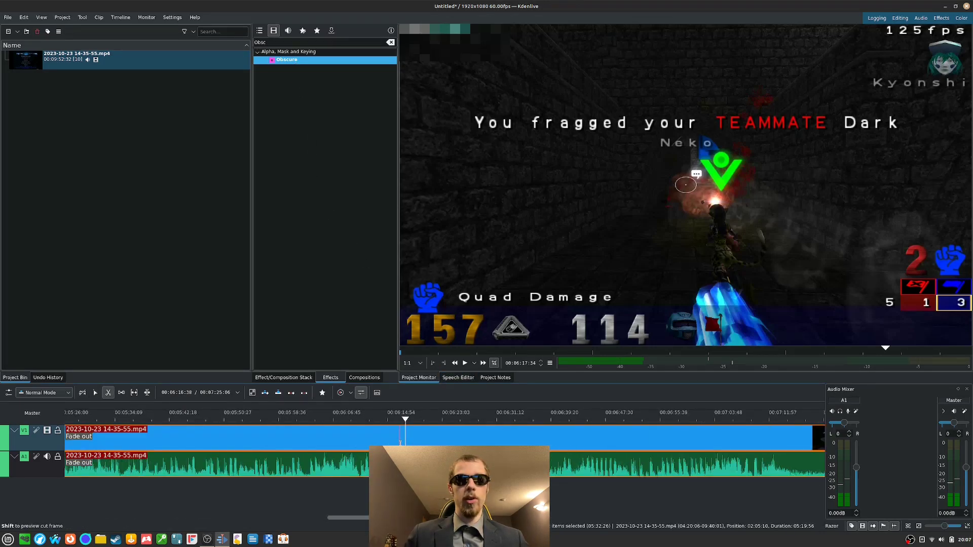
key("shift")
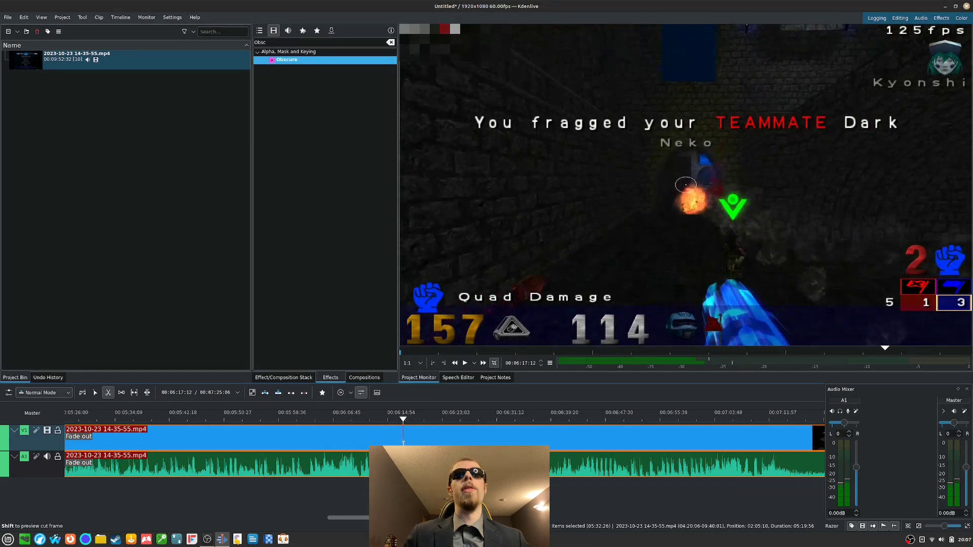
left_click(403, 441, "shift")
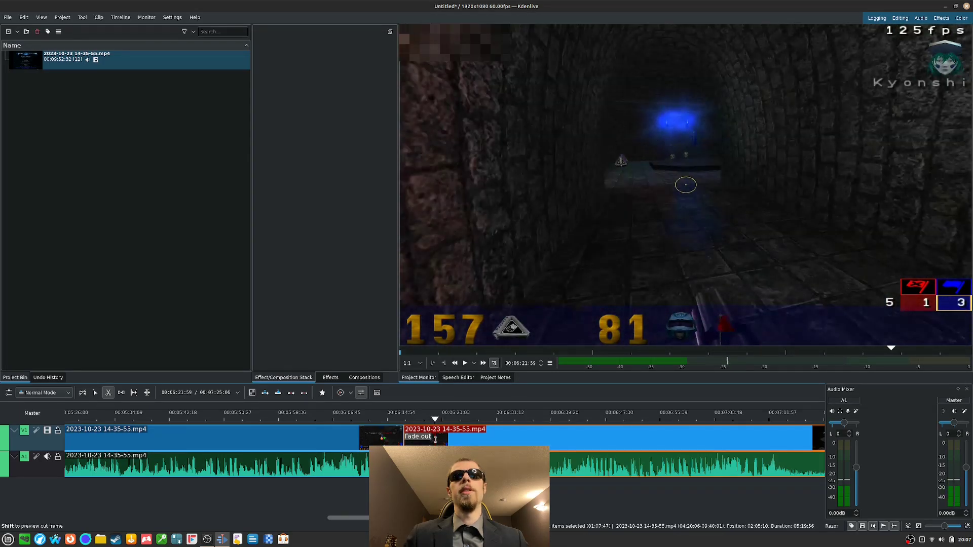
left_click(434, 440)
key("s")
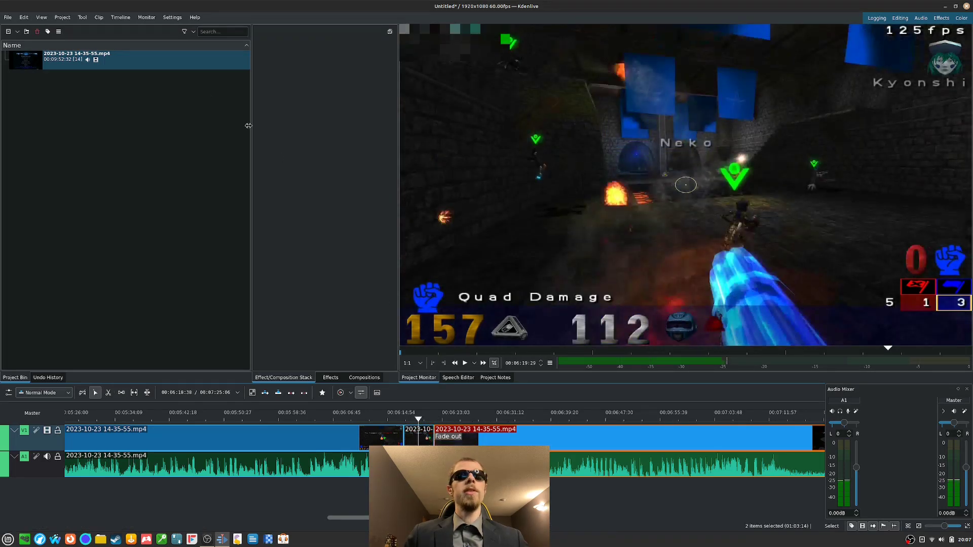
Apply the Obscure effect to the isolated segment and fit its region over the frame's upper-left text at X -1, Y 1, W 288, H 46.
left_click(331, 378)
left_click(312, 60)
left_click_drag(312, 61, 420, 438)
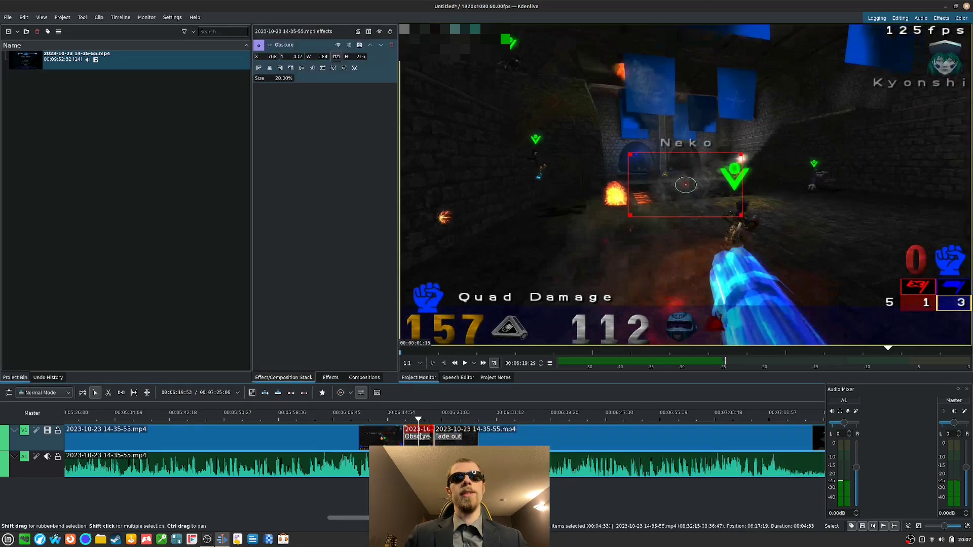
scroll(471, 461, "up", 2)
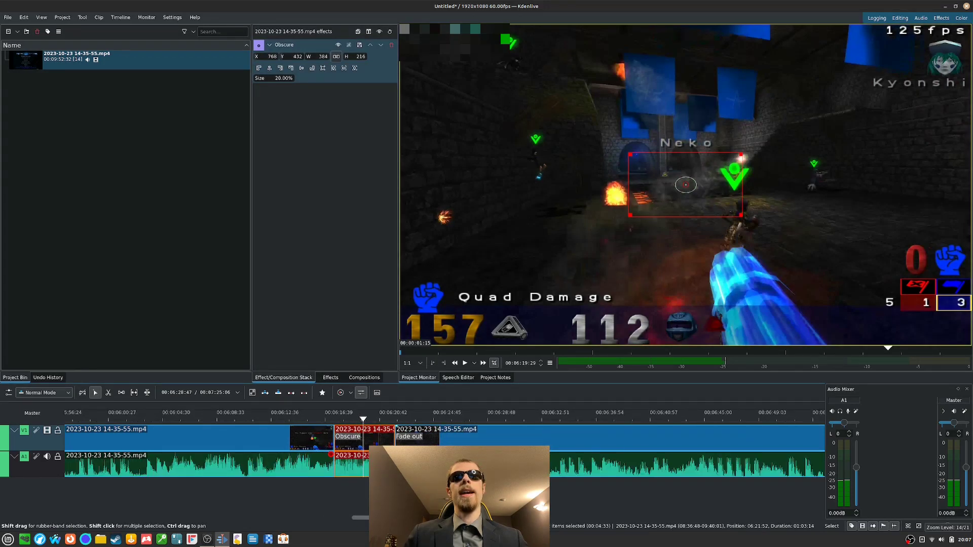
left_click_drag(686, 186, 457, 55)
left_click_drag(512, 86, 442, 31)
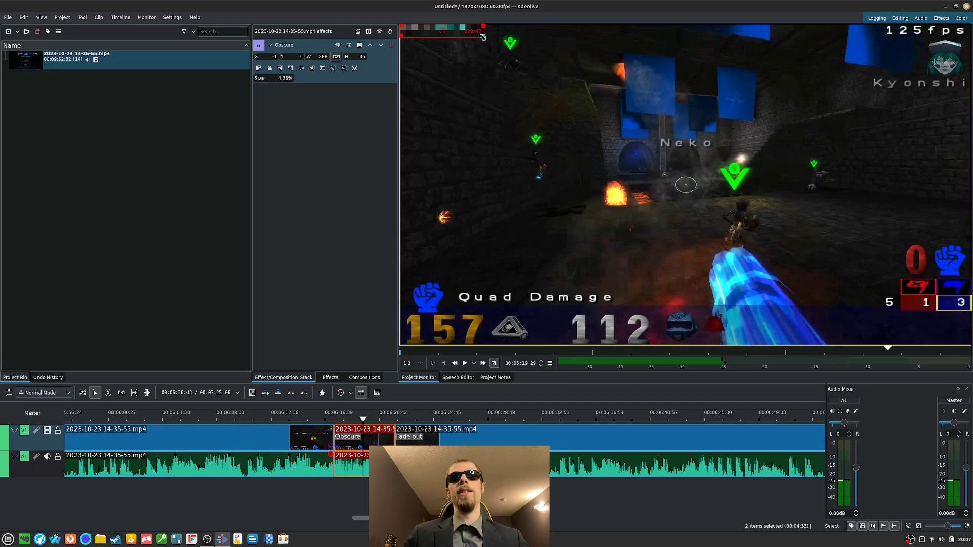
Play back the obscured segment up to 00:06:27:20, look over the edited timeline, and return the playhead to the start.
left_click(273, 419)
key("space")
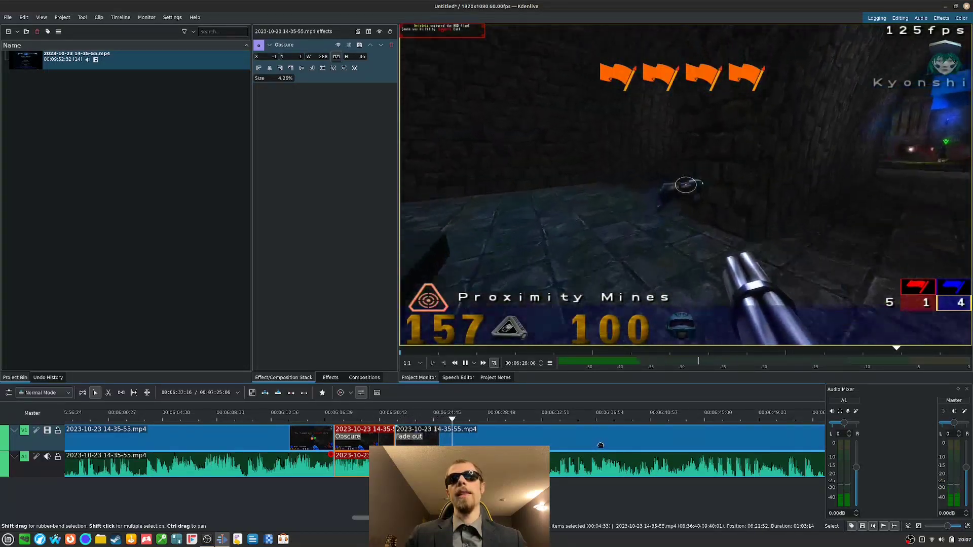
key("space")
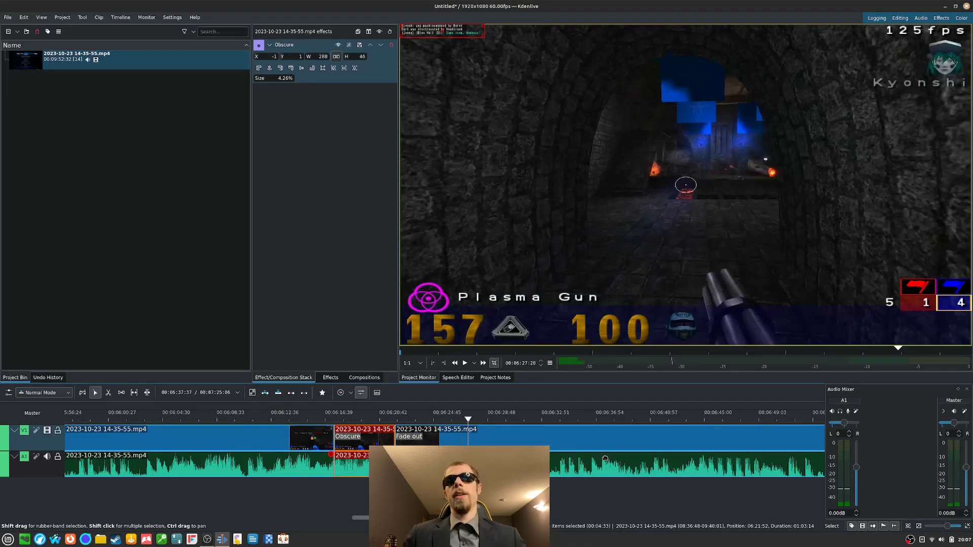
scroll(575, 459, "down", 2)
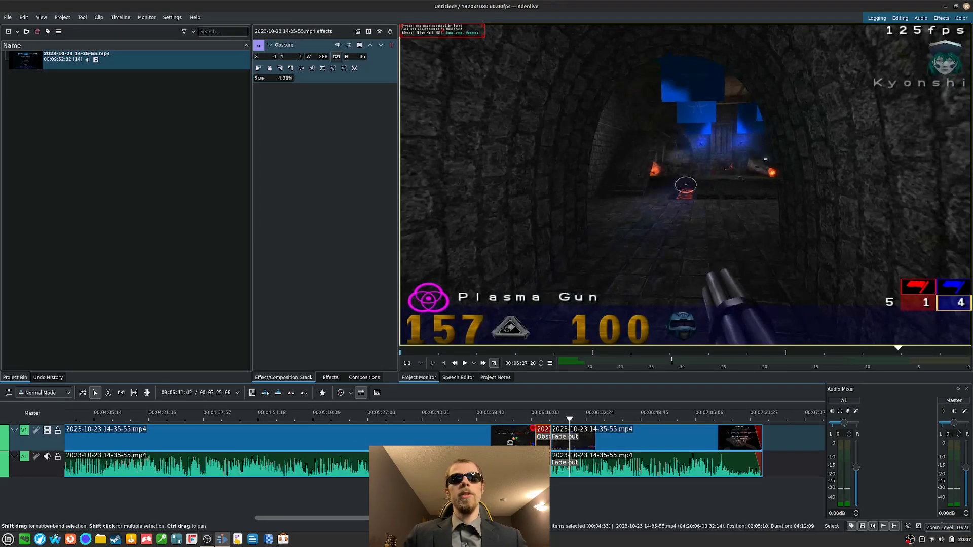
scroll(510, 442, "up", 8)
scroll(514, 440, "down", 2)
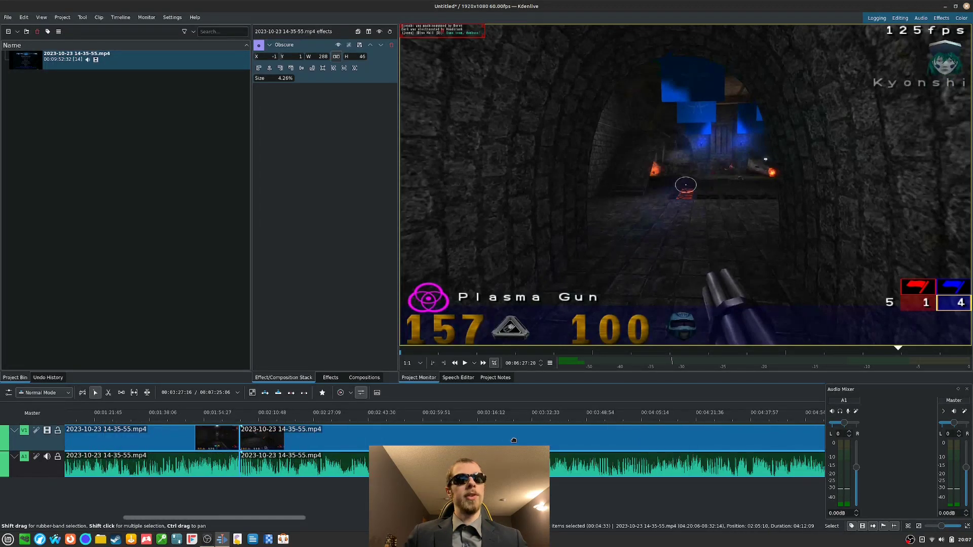
scroll(515, 442, "down", 5)
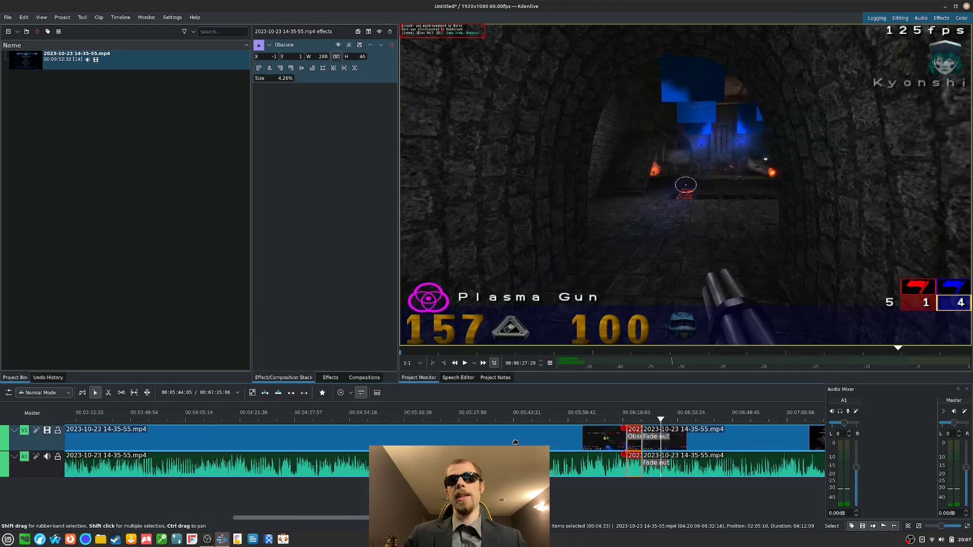
scroll(515, 442, "down", 3)
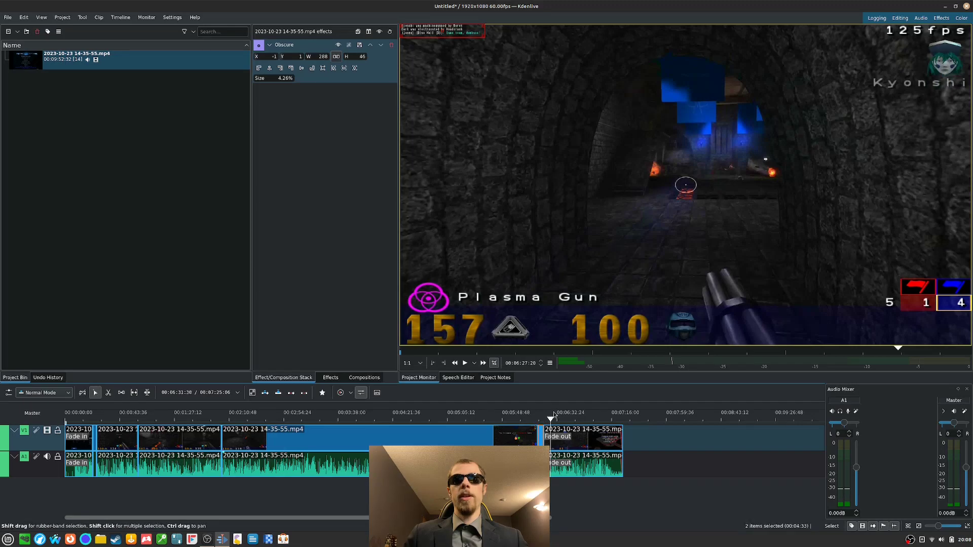
key("Home")
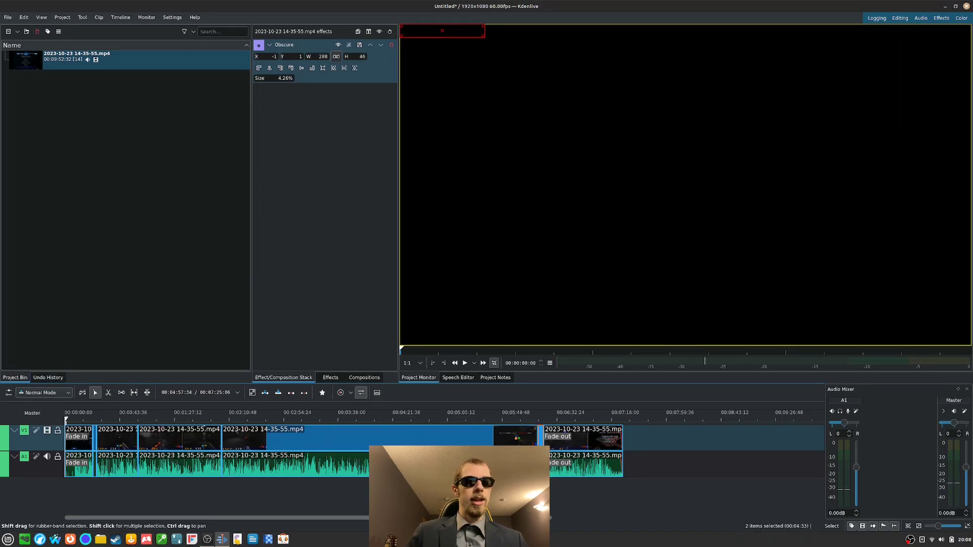
Save the project as "The OA Video I Edited" in the neighbouring Kdenlive projects folder.
key("ctrl+s")
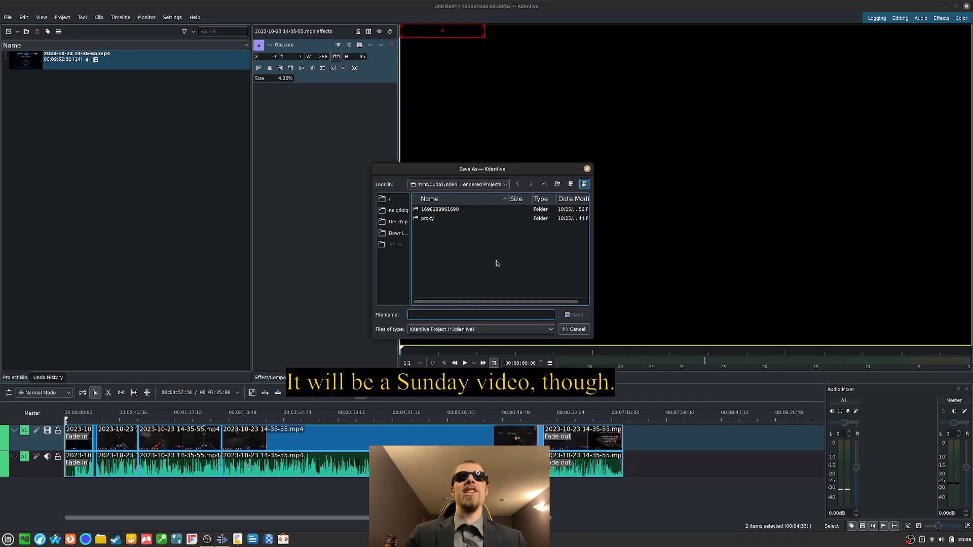
left_click(544, 184)
double_click(470, 264)
left_click(460, 312)
type("The OA Video I Edited")
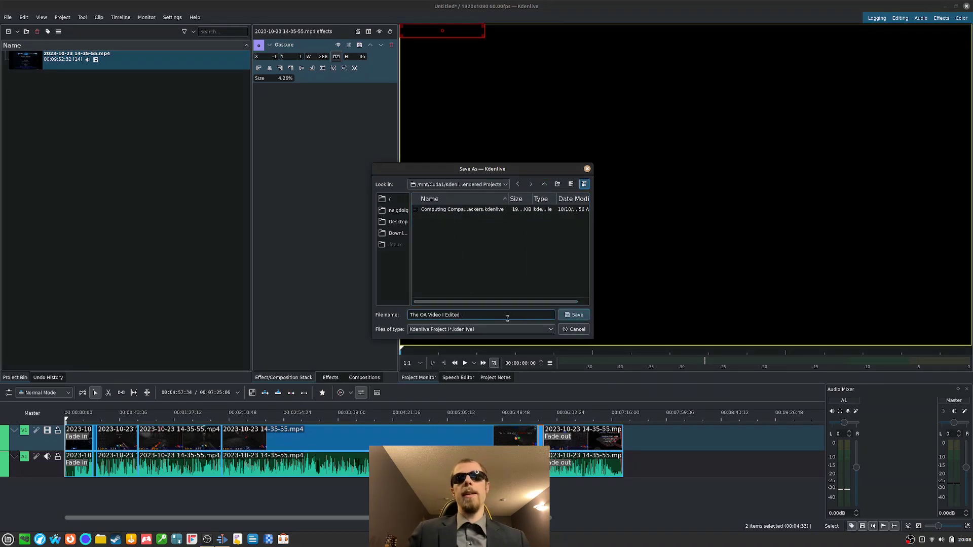
left_click(577, 315)
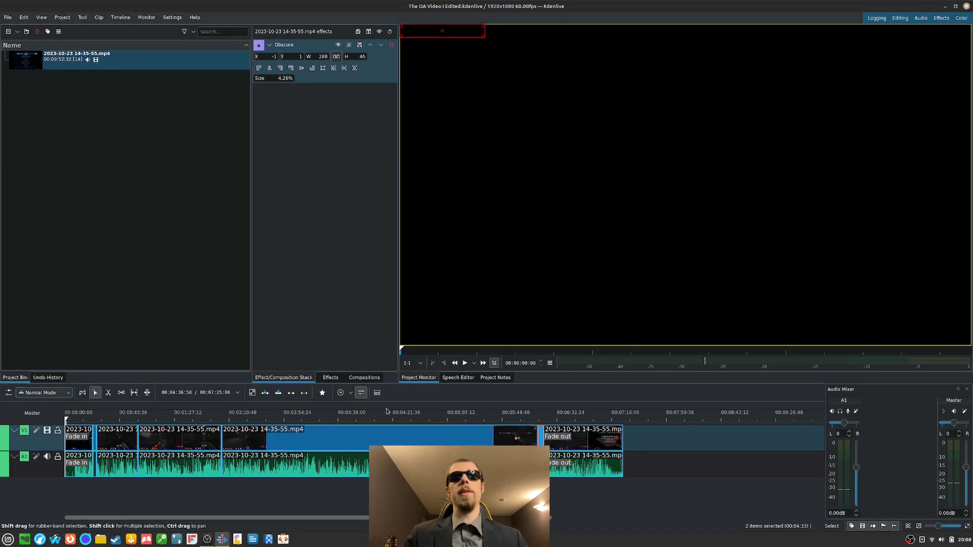
Configure the MP4-H264/AAC render with custom quality at 60% and the encoder speed at its maximum.
left_click(73, 436)
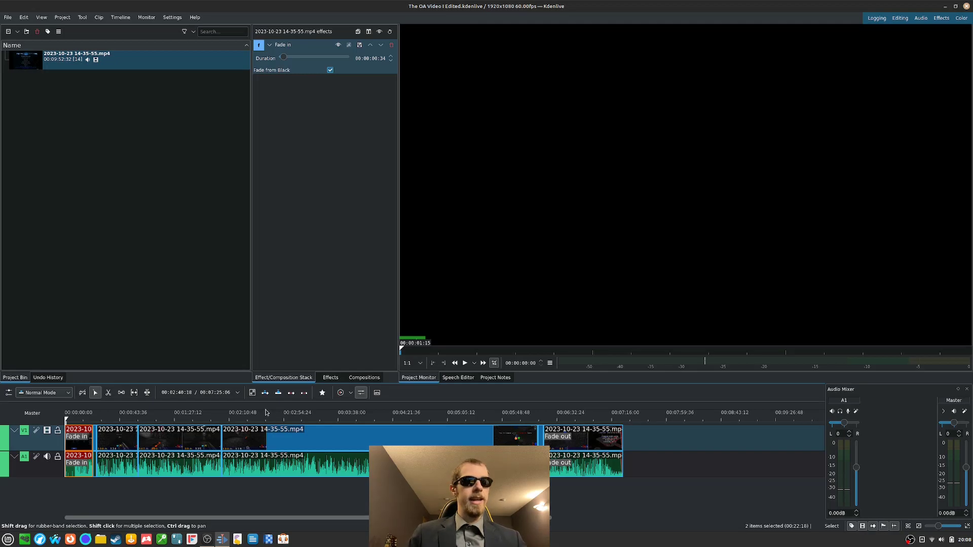
key("ctrl+Return")
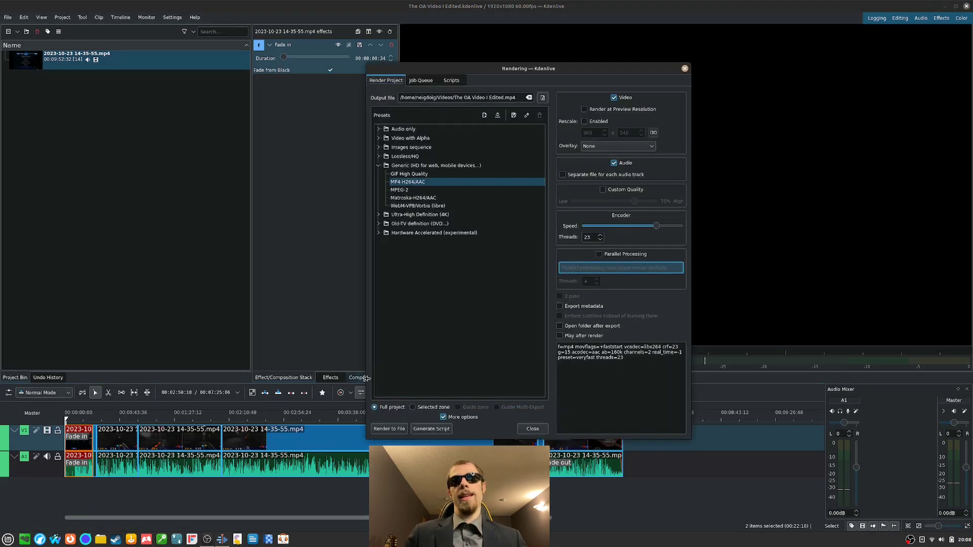
left_click(603, 190)
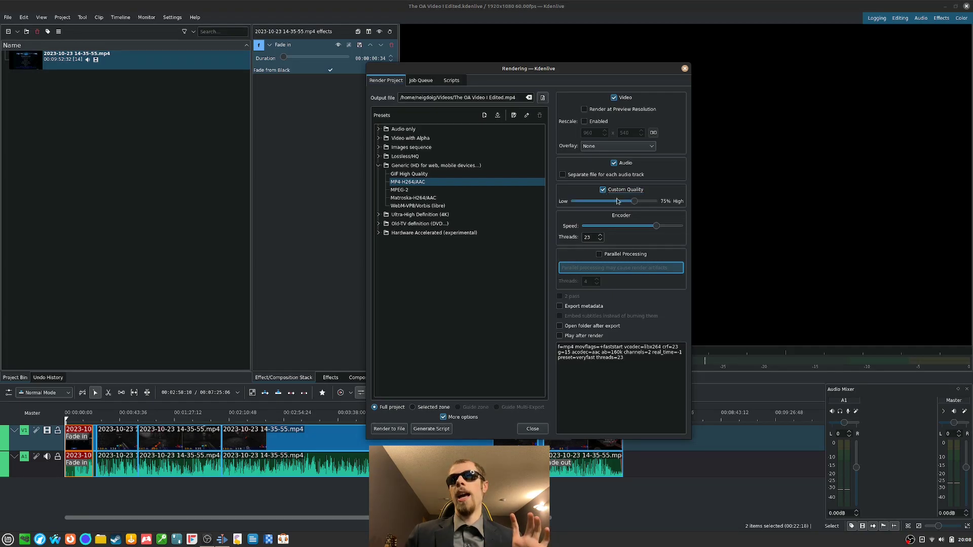
left_click_drag(636, 206, 628, 206)
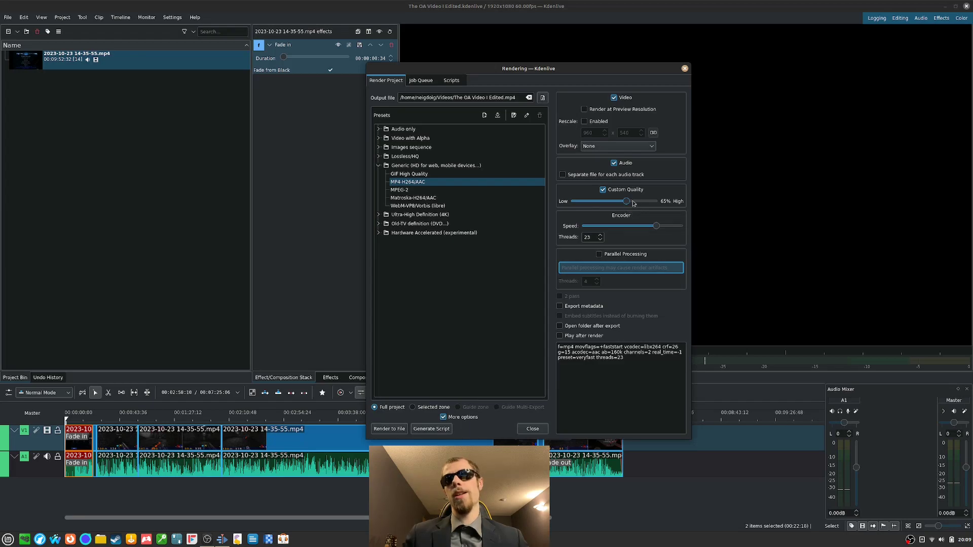
left_click_drag(660, 227, 697, 229)
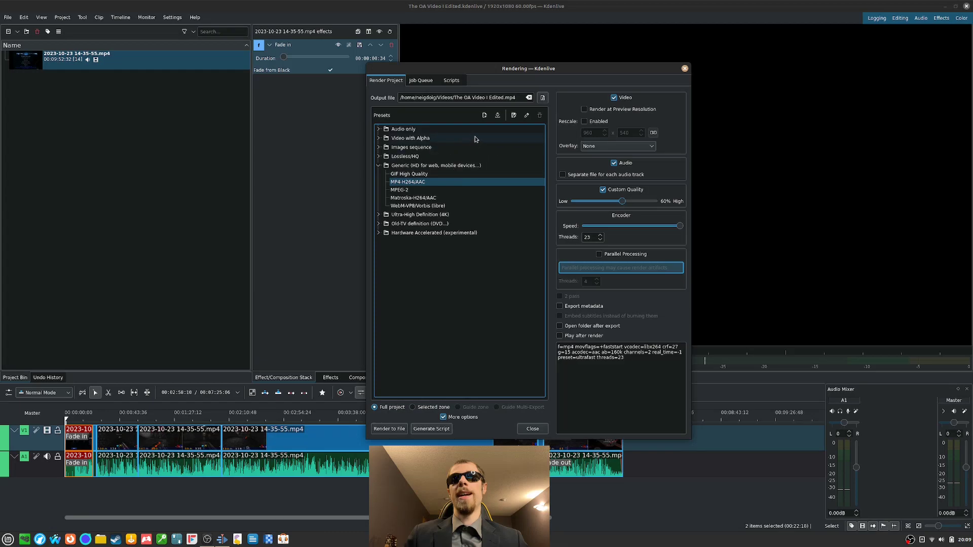
left_click(542, 98)
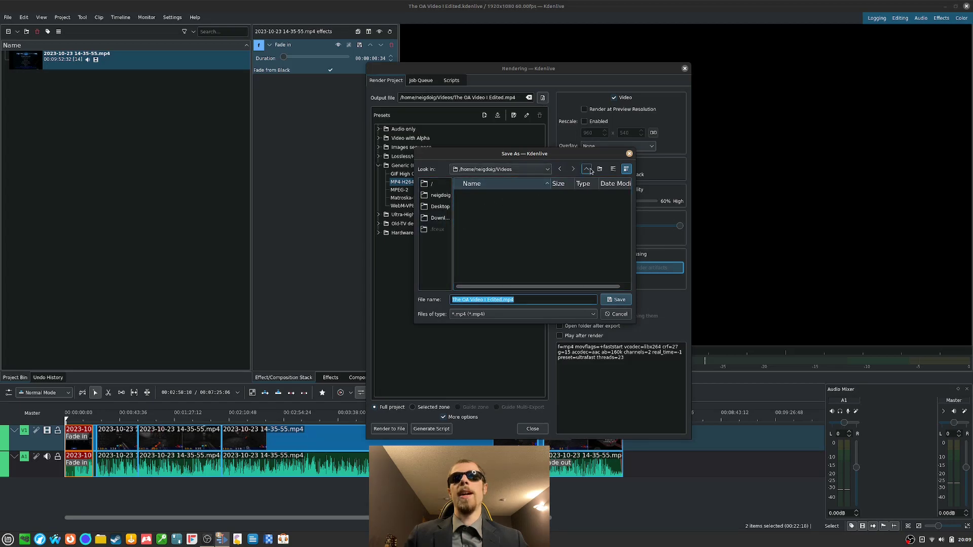
left_click(628, 155)
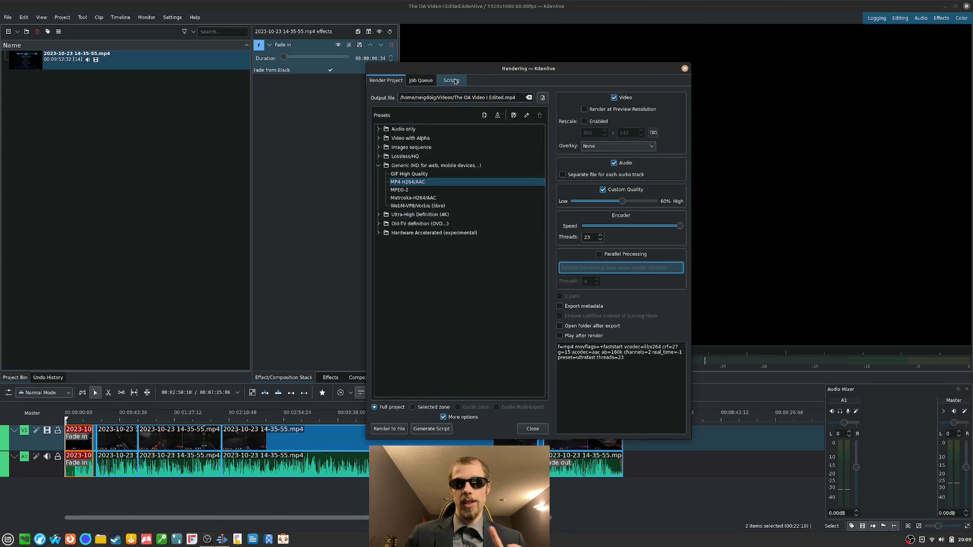
left_click(685, 68)
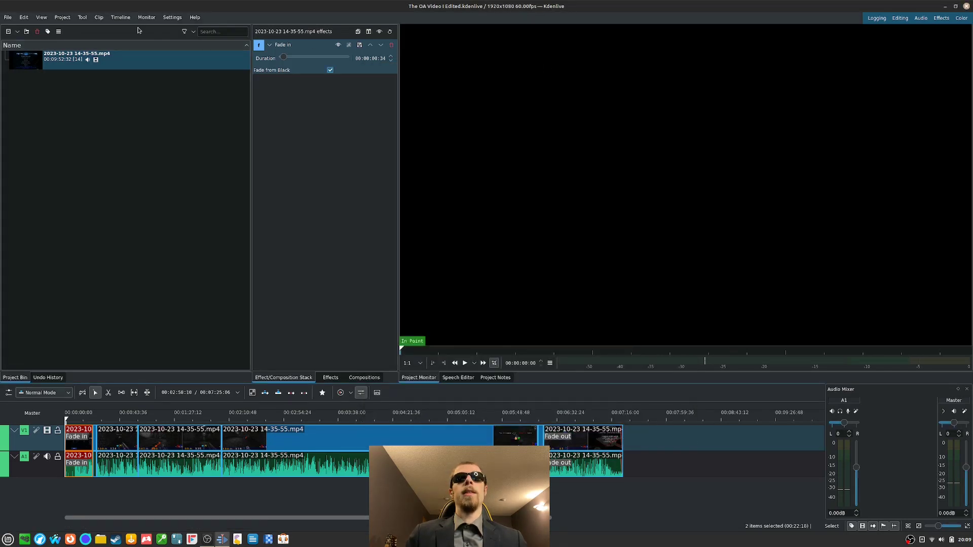
Set the default custom project folder to /mnt/Cuda1/Kdenlive/Rendered Projects and check the render output path.
left_click(173, 17)
left_click(196, 153)
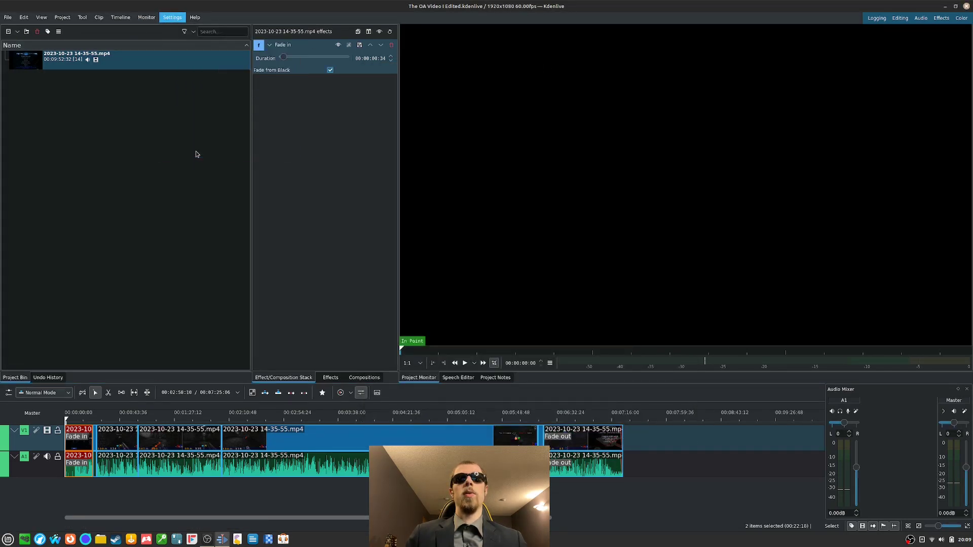
left_click(310, 157)
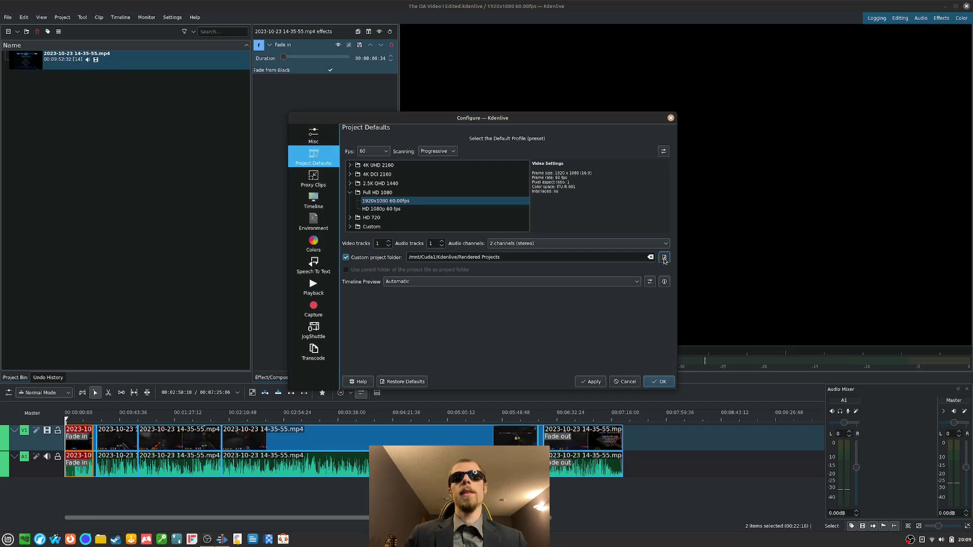
left_click(594, 382)
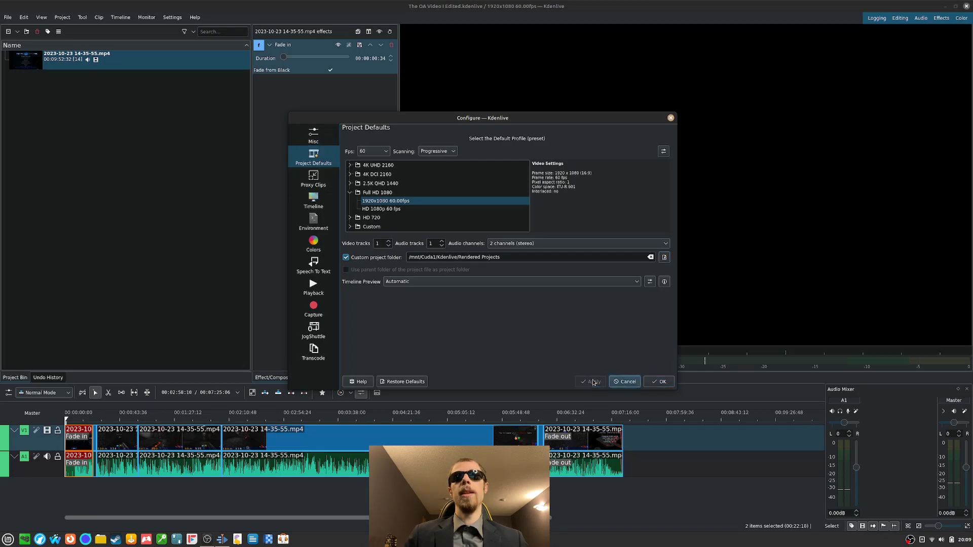
left_click(661, 383)
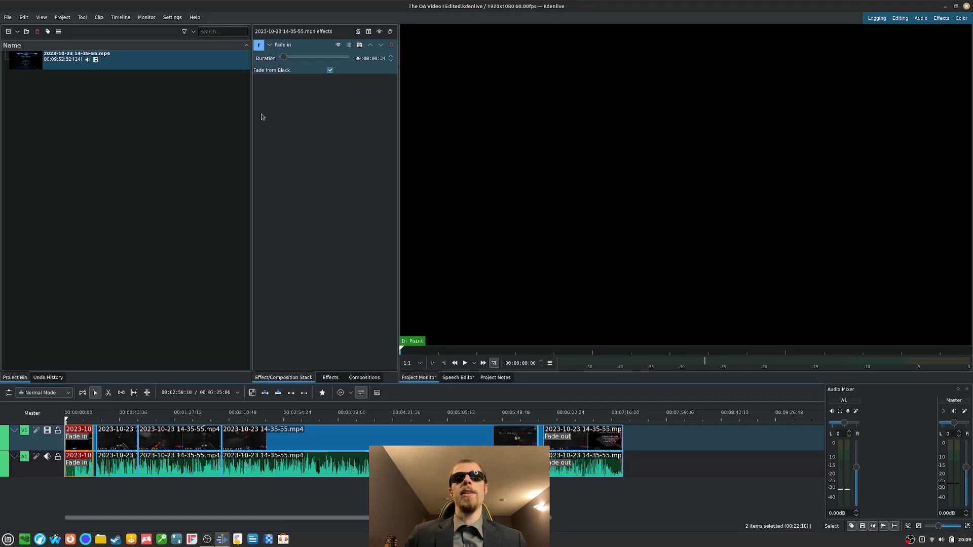
key("ctrl+Return")
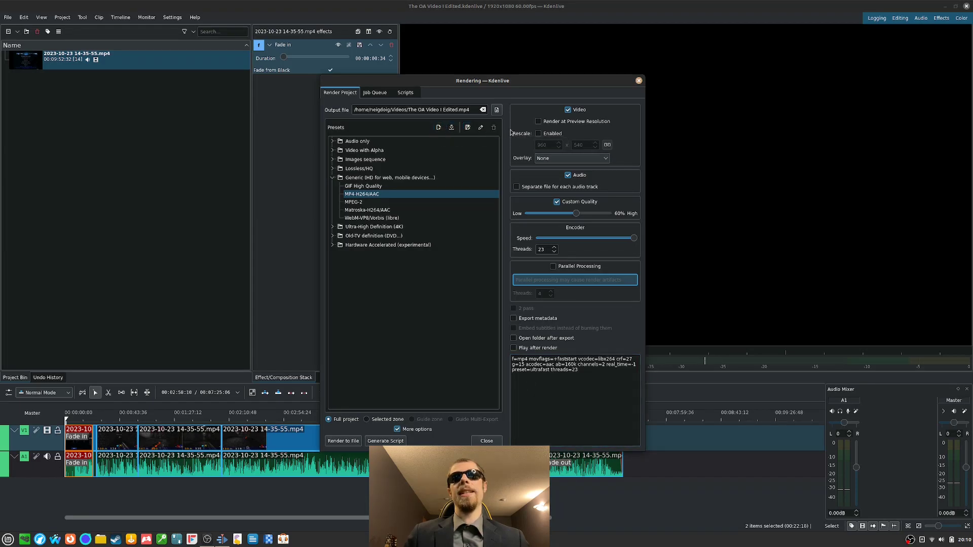
left_click(639, 81)
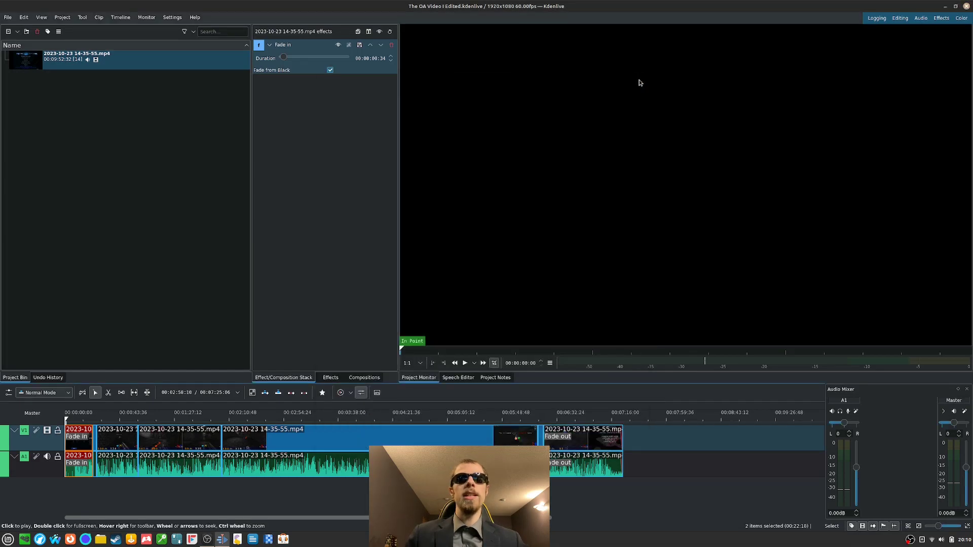